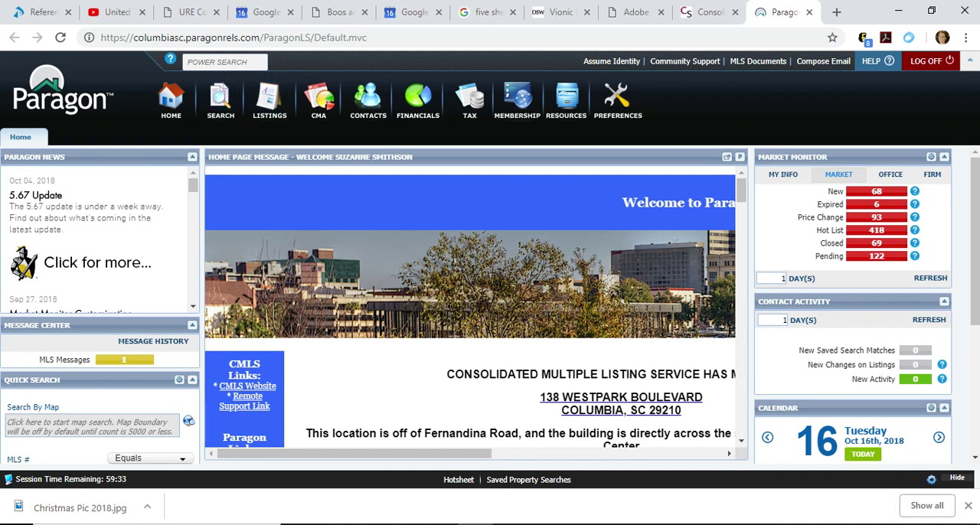
Look up the subject property by its street address with Power Search and open the first matching listing.
mouse_move(170, 59)
click(222, 61)
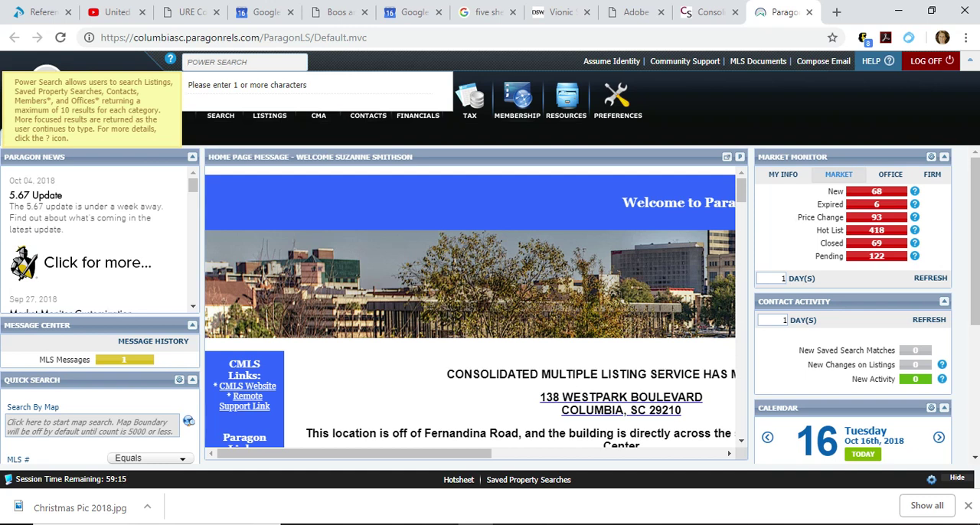
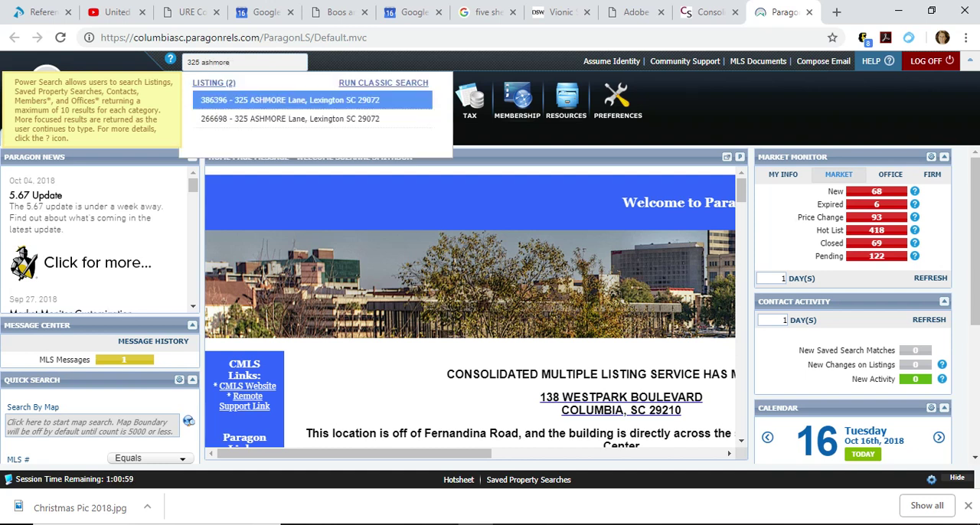
key(Down)
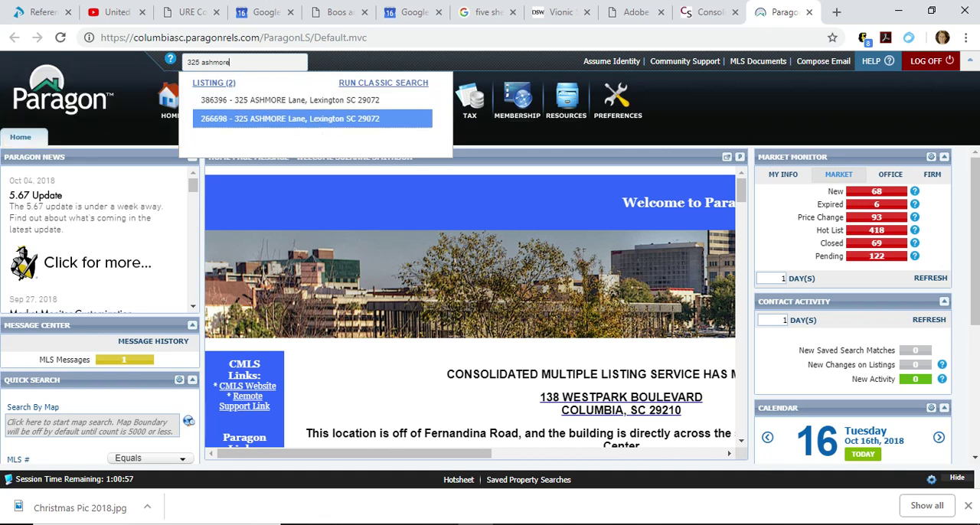
key(Up)
key(Return)
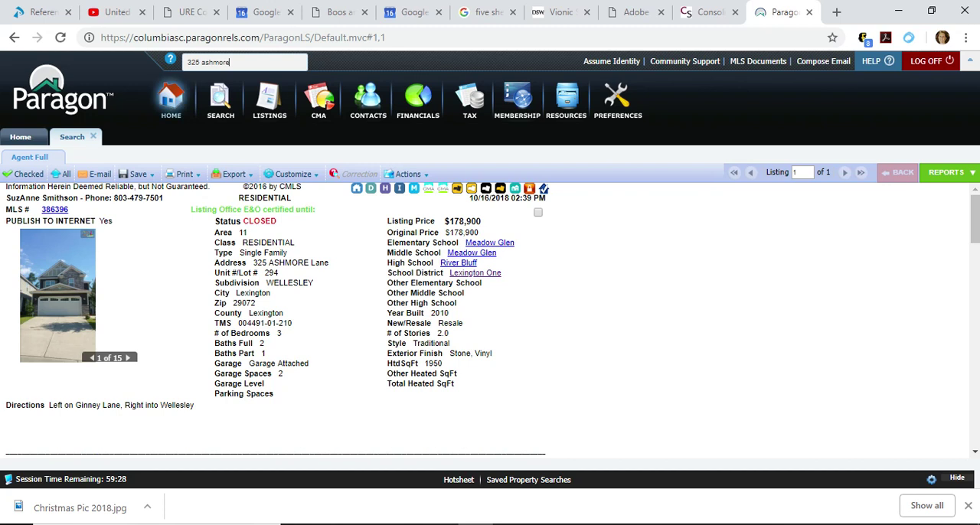
Start a new residential search and add the subdivision 2524 - WELLESLEY as a criterion.
click(220, 100)
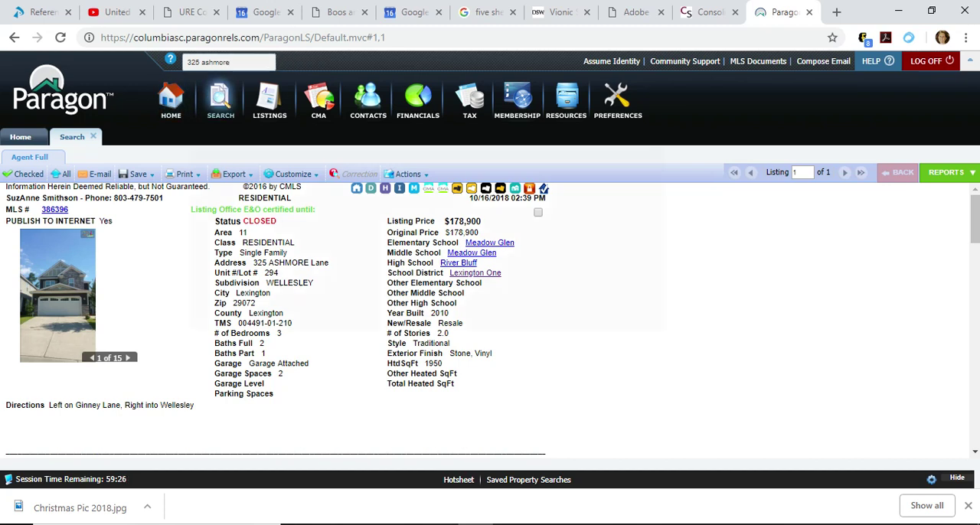
click(227, 151)
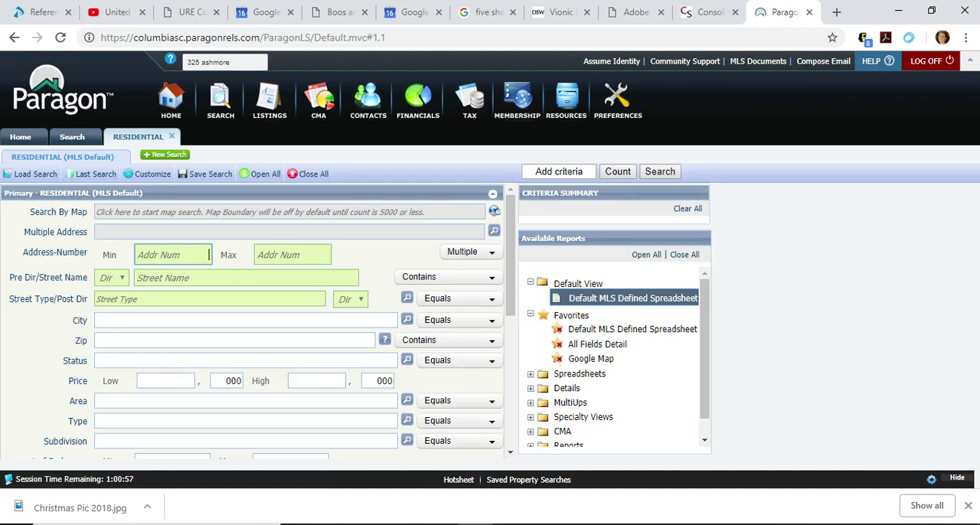
text(wellesley)
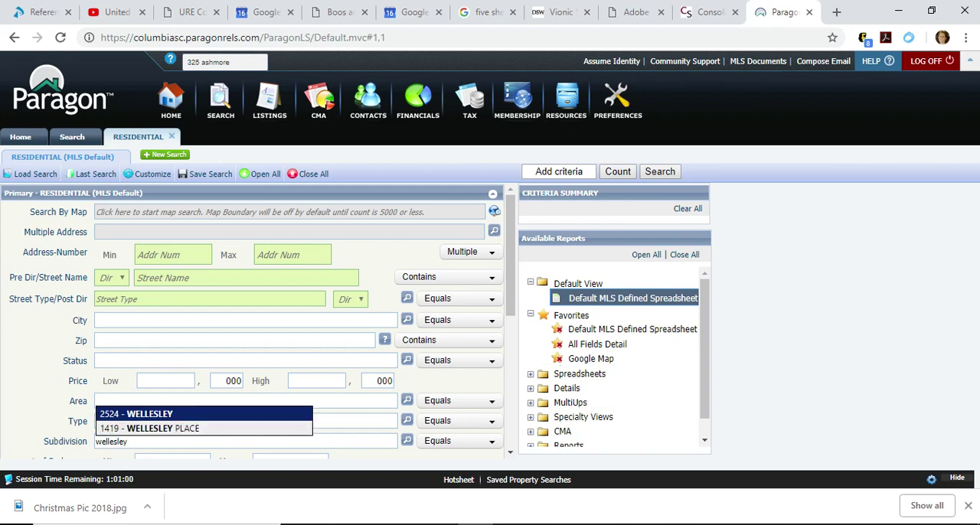
key(Down)
key(Up)
key(Return)
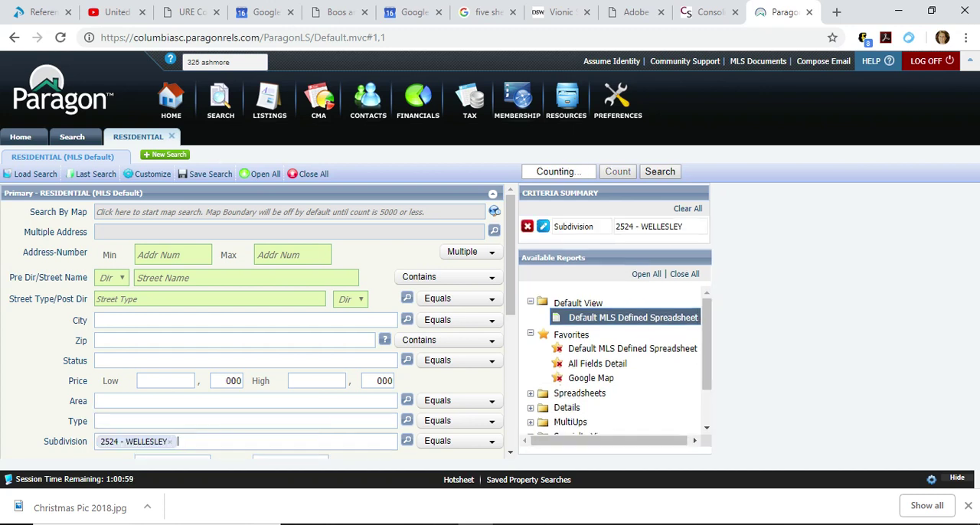
Add the statuses ALL ACTIVE, CLS - CLOSED and ALL PENDING to the search criteria.
text(a)
key(Return)
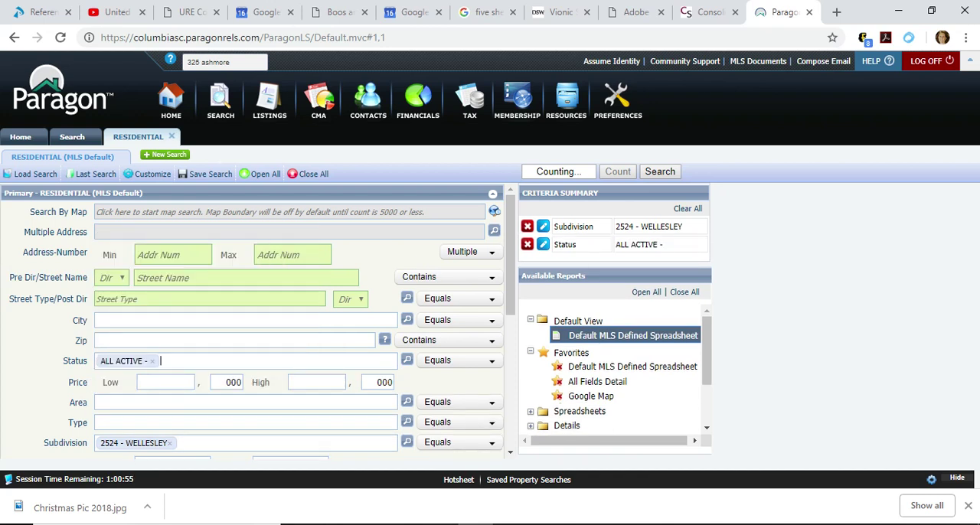
text(cls)
key(Return)
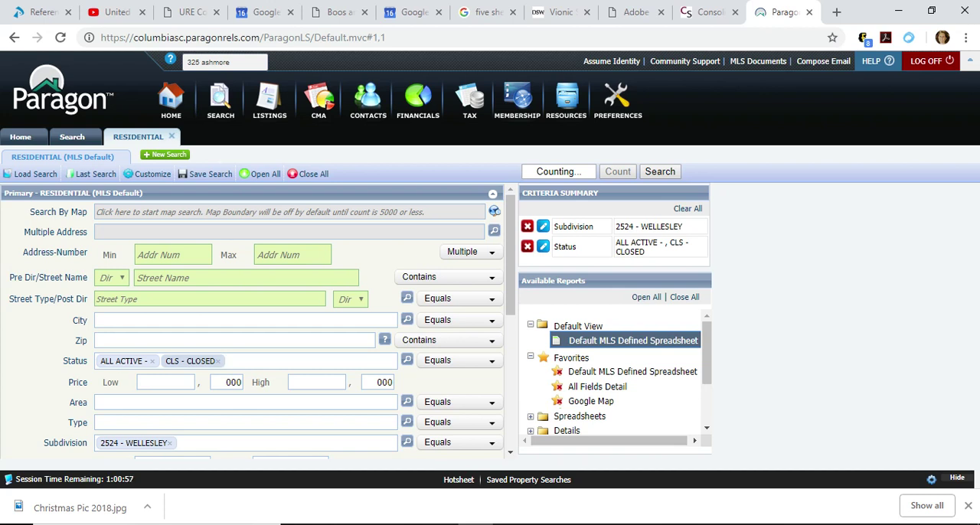
text(p)
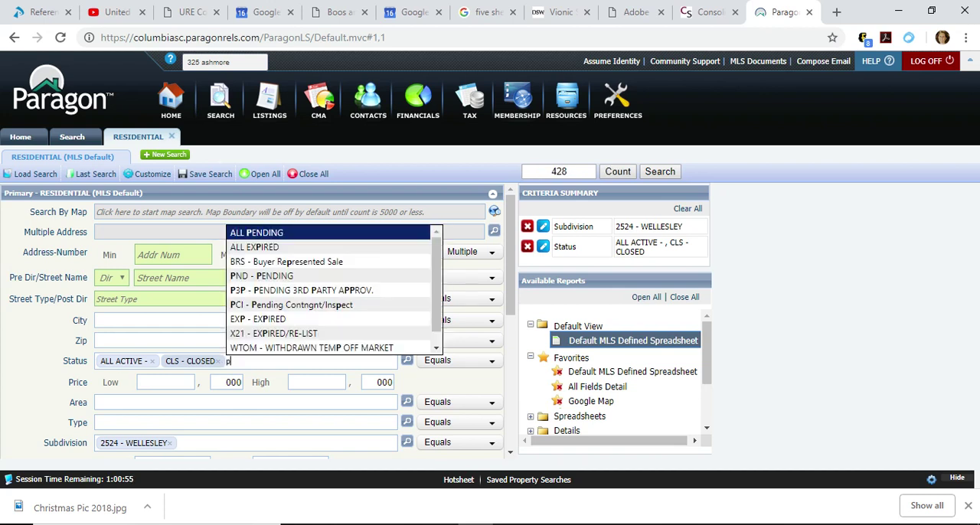
text(en)
key(Return)
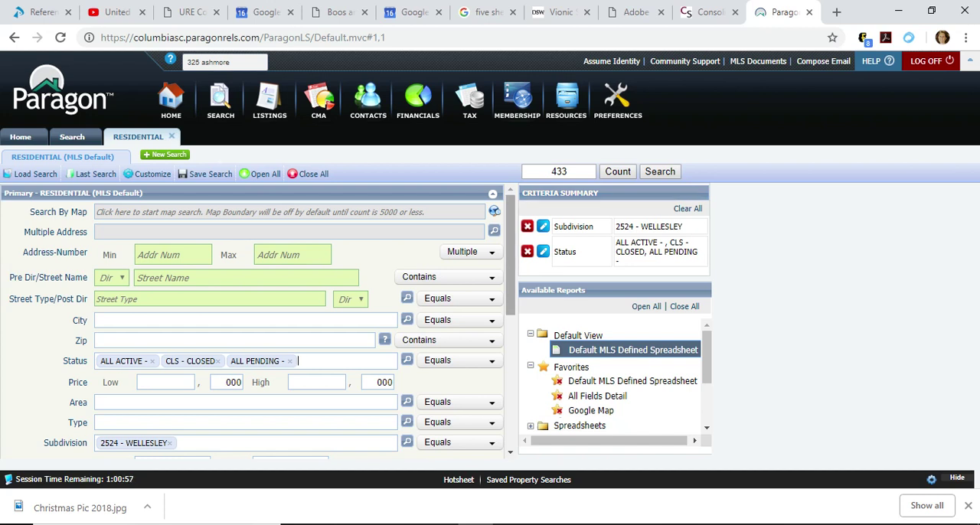
Limit the closing date to 6 Months Back and run the residential search.
scroll(253, 322, down, 1)
scroll(252, 321, down, 3)
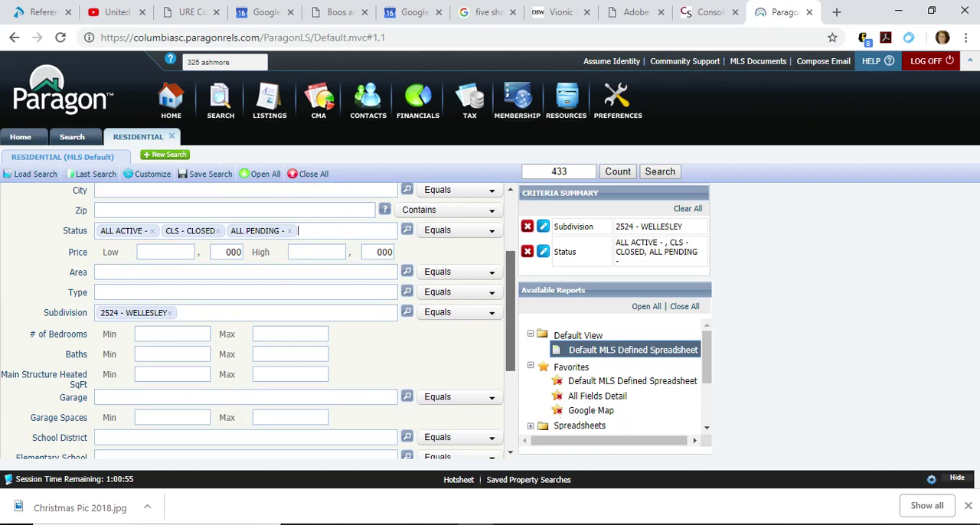
scroll(253, 321, down, 1)
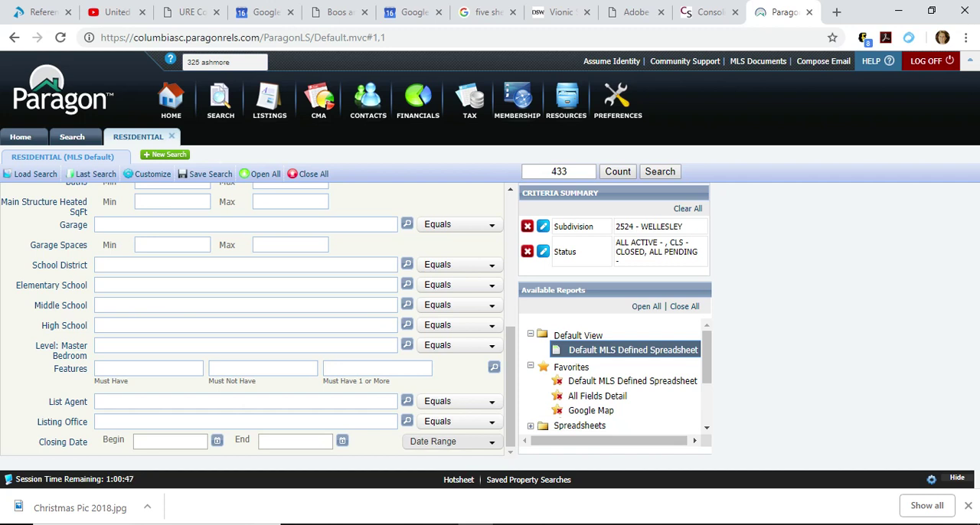
click(451, 442)
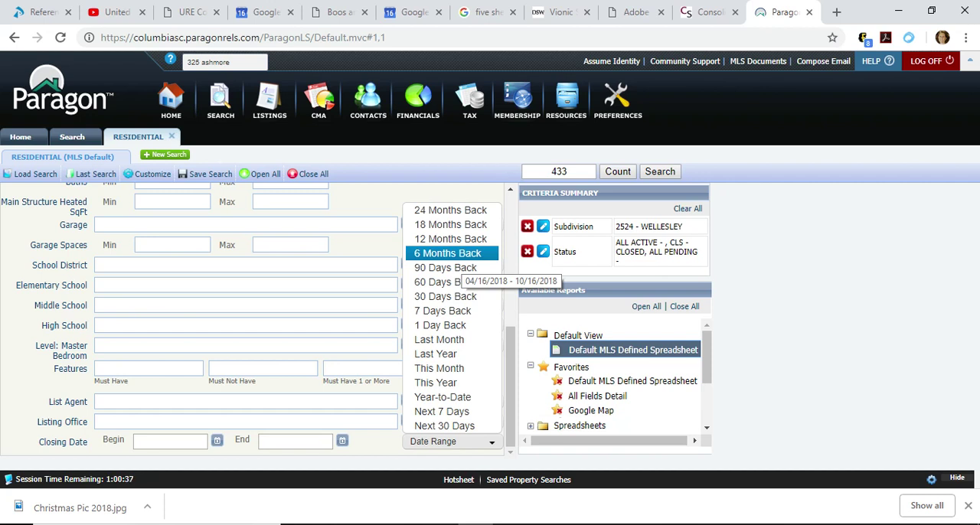
click(448, 253)
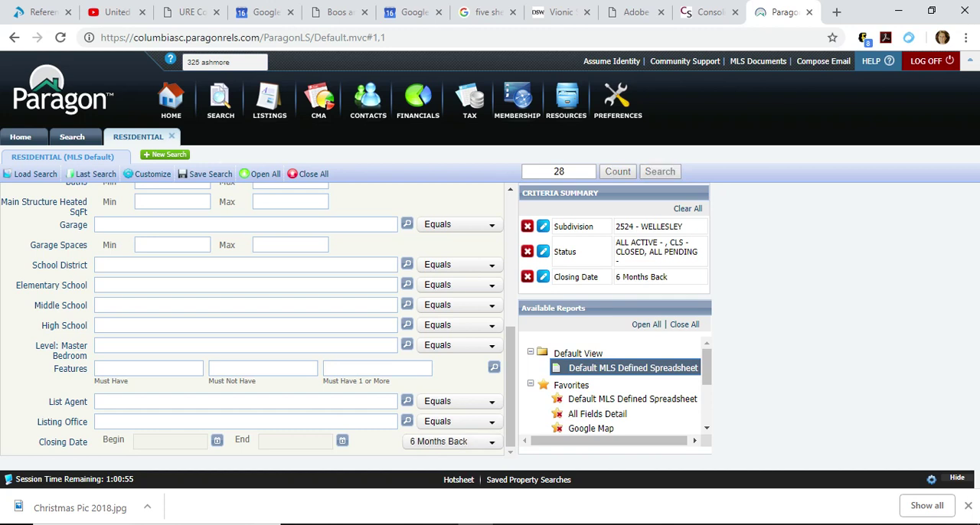
click(660, 171)
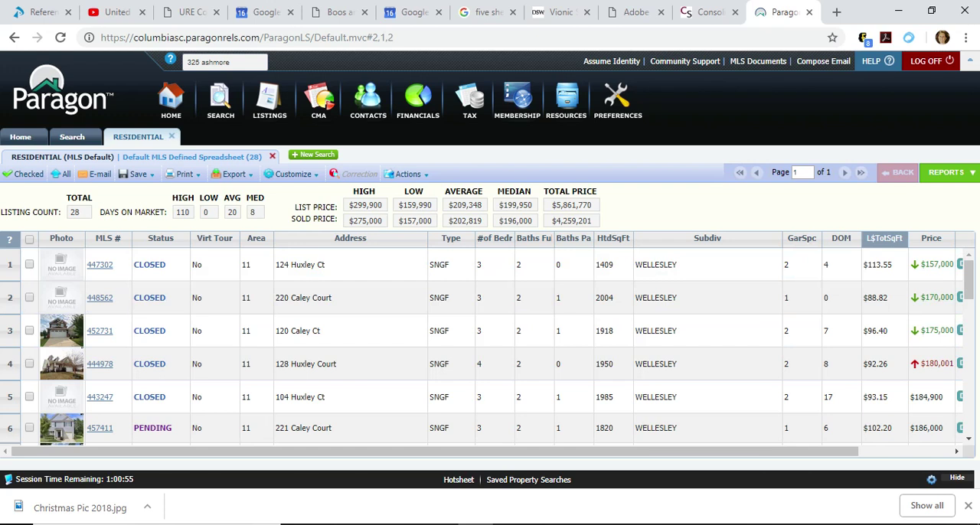
Look through the resulting listings and select all of them for comparison.
scroll(968, 291, down, 3)
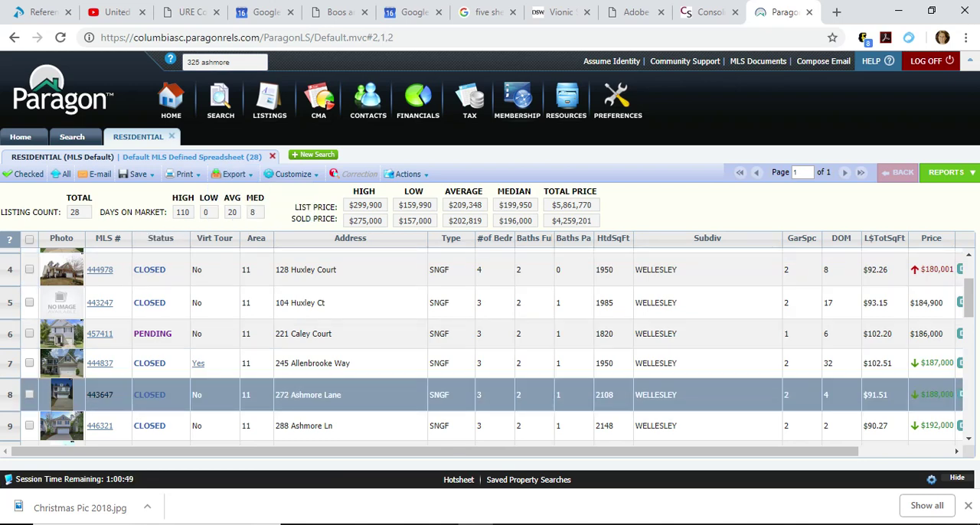
scroll(968, 299, down, 3)
scroll(487, 348, down, 6)
scroll(487, 347, down, 10)
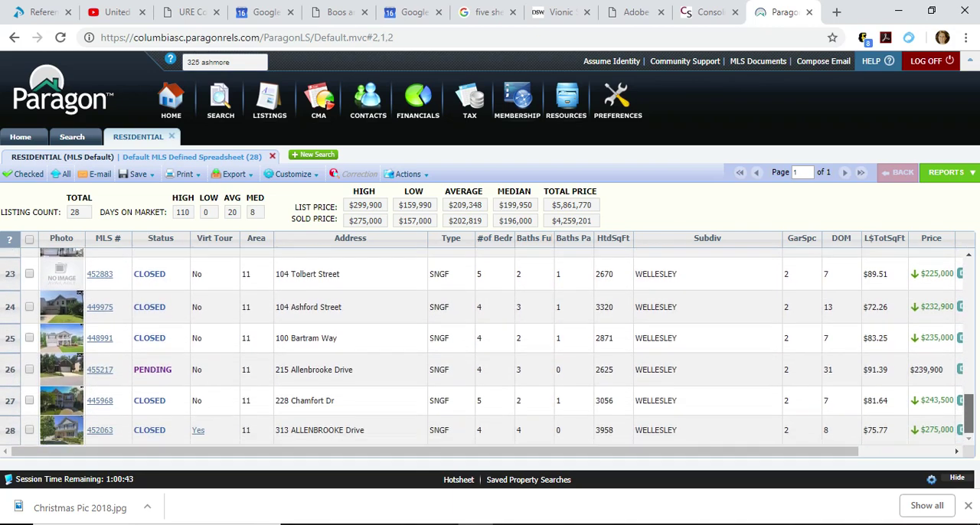
scroll(487, 348, up, 20)
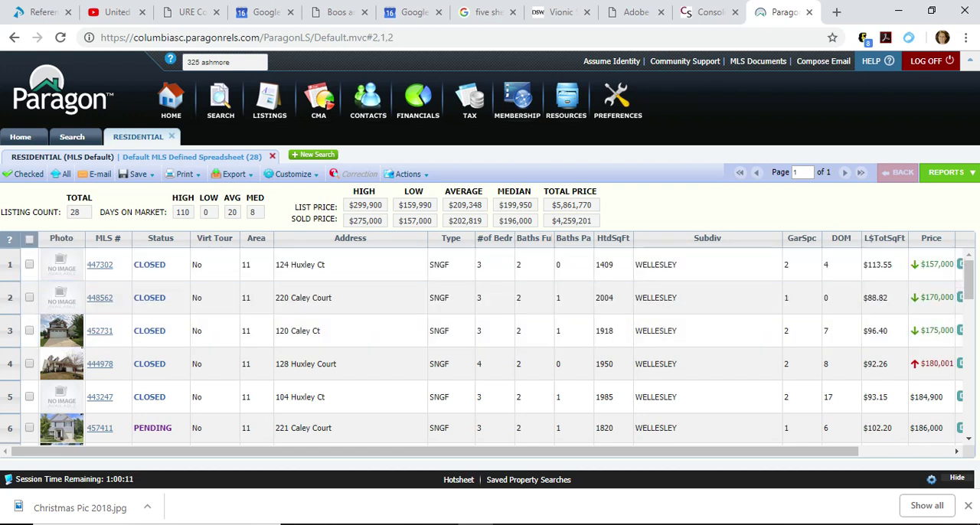
click(29, 240)
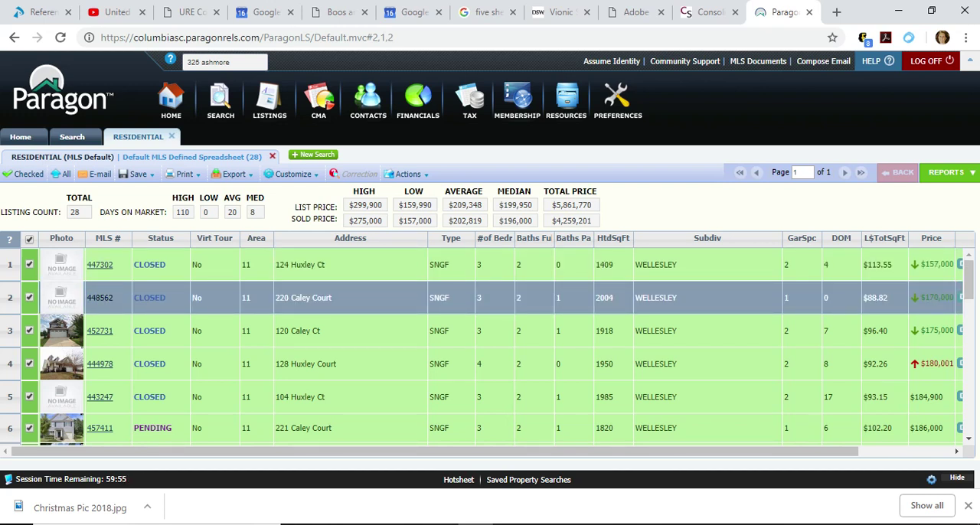
click(29, 297)
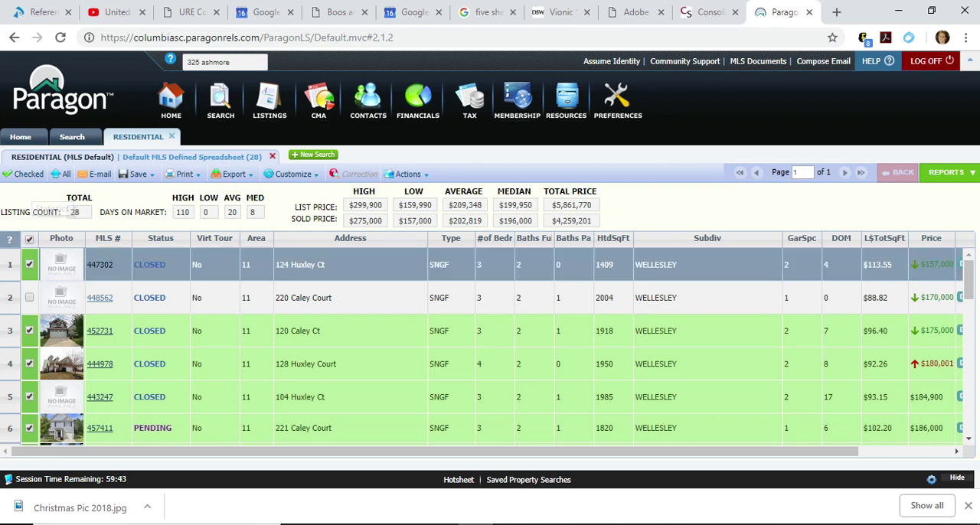
click(29, 297)
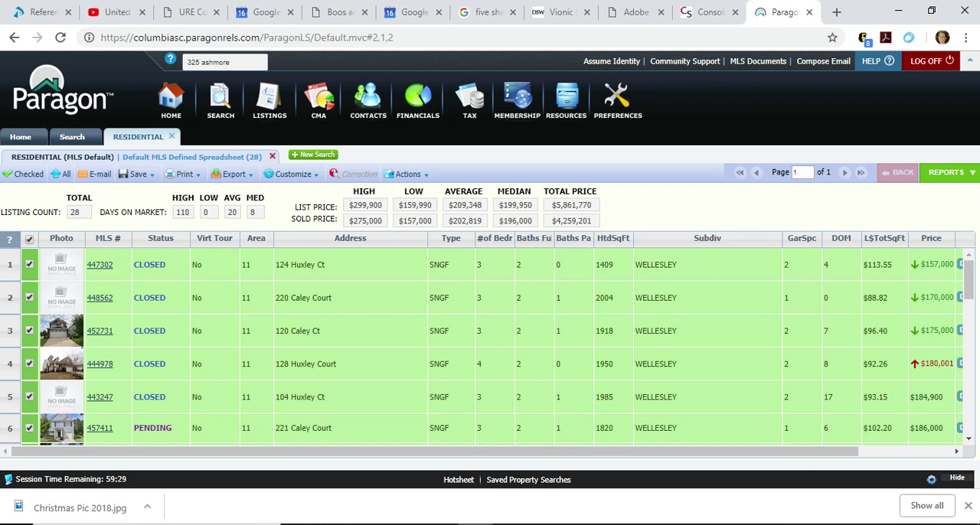
Generate the CMA Summary report for the selected listings.
click(949, 172)
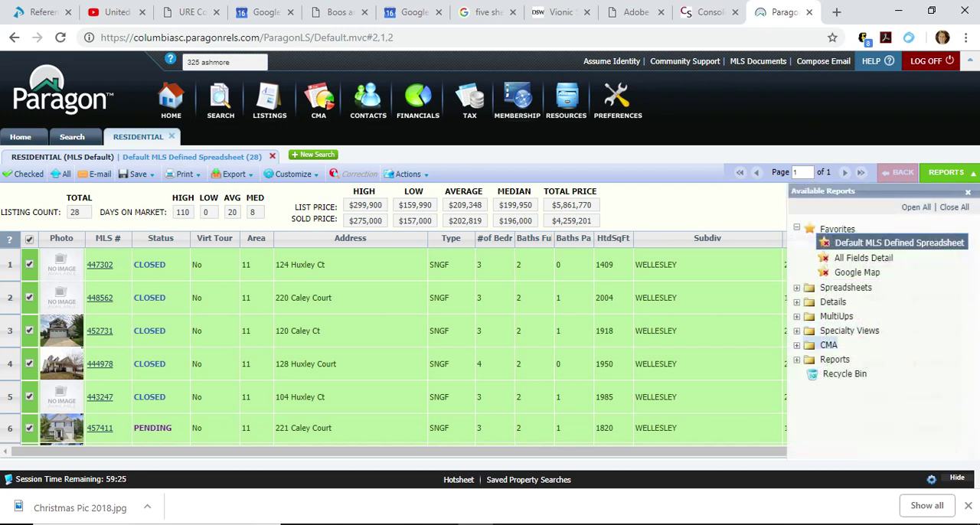
click(829, 344)
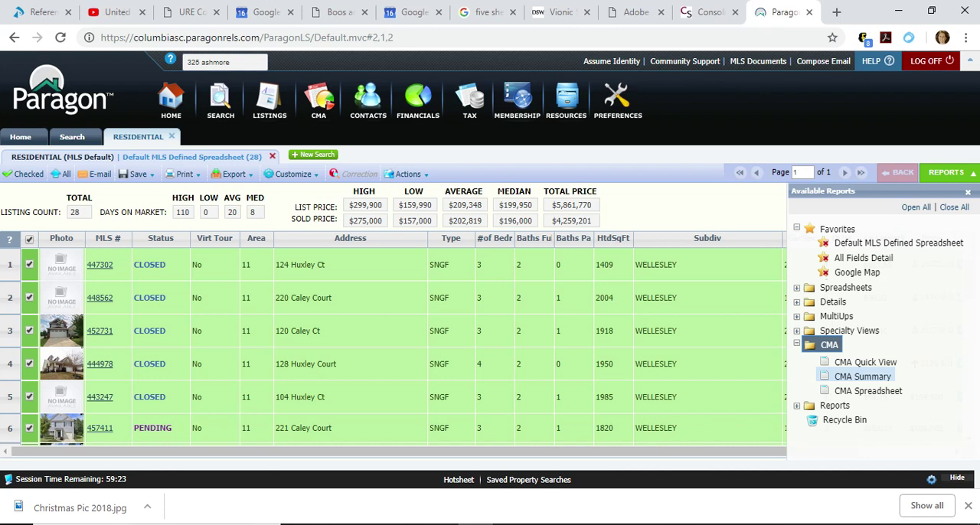
click(863, 376)
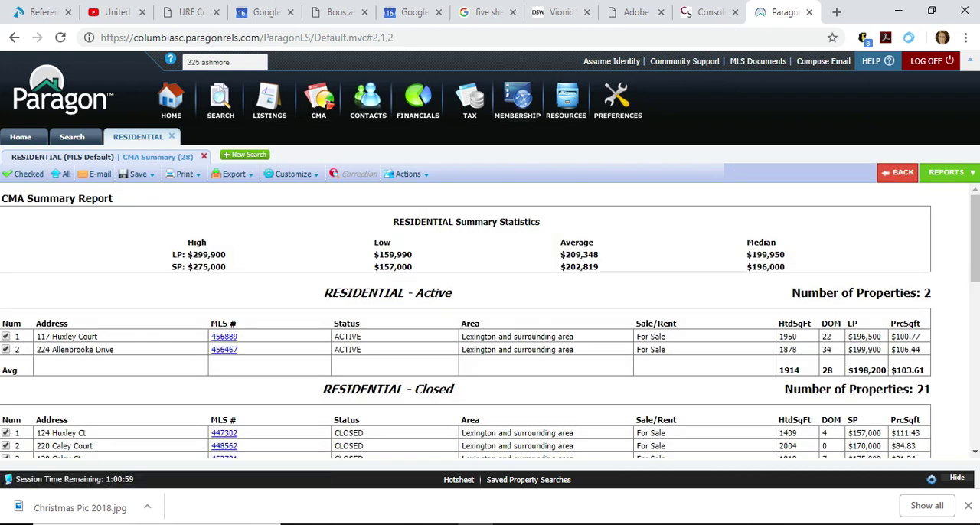
Examine the active and closed comparables in the CMA Summary, including heated square footage, days on market, sold prices and price per square foot.
drag(975, 239, 975, 246)
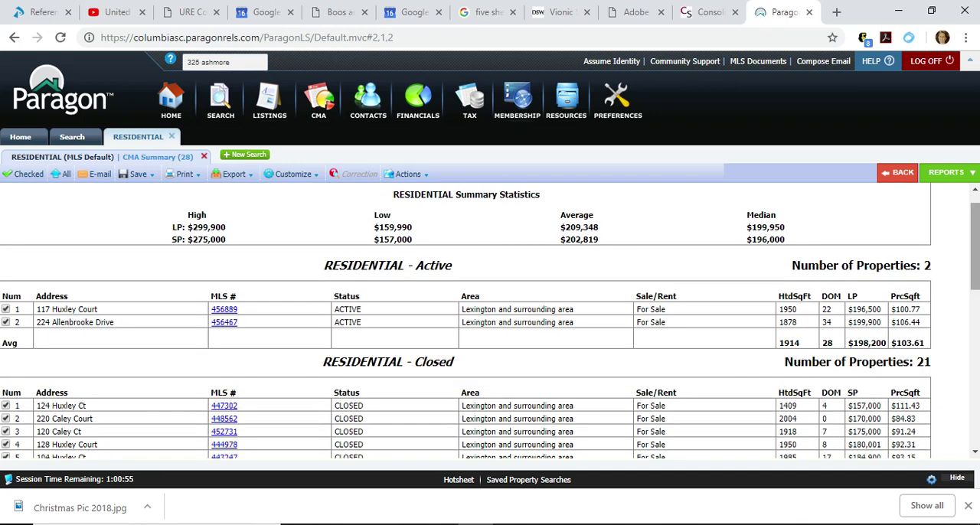
drag(975, 247, 974, 269)
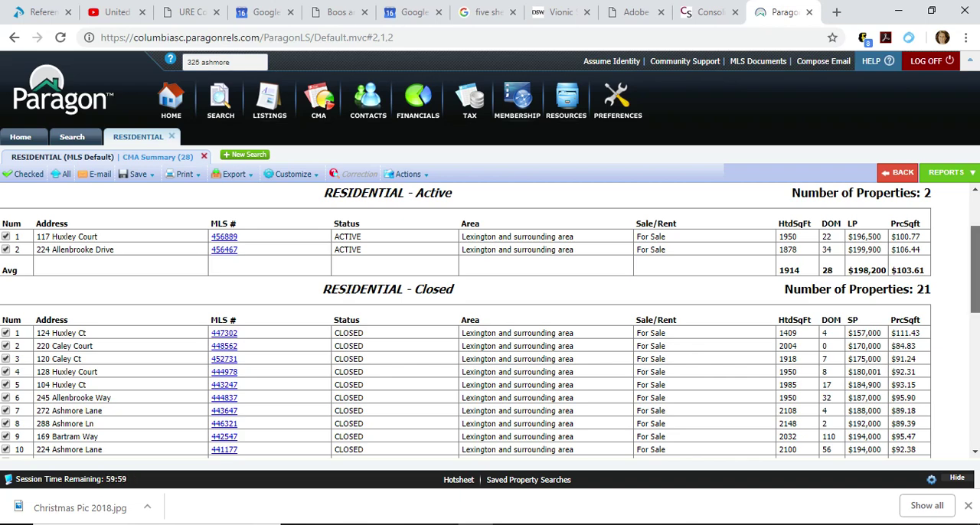
scroll(490, 321, down, 2)
scroll(490, 322, down, 1)
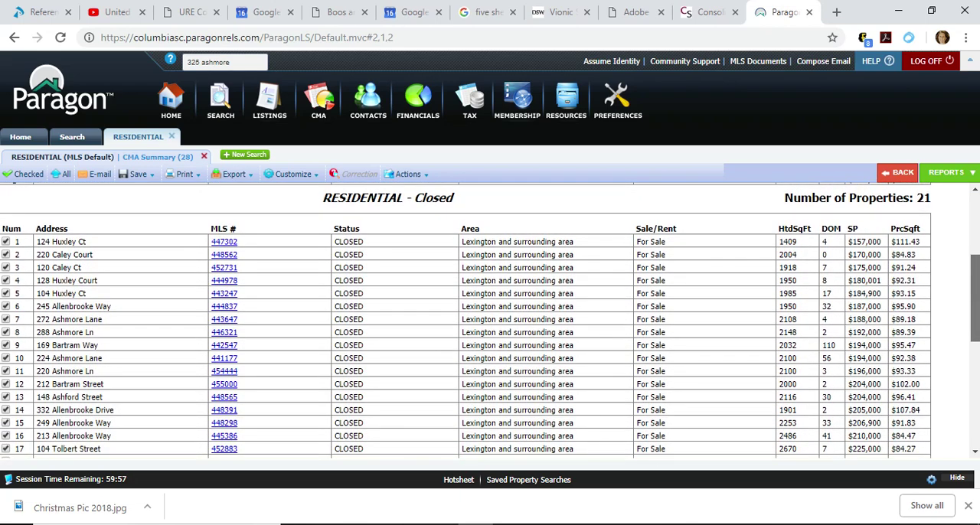
scroll(490, 321, down, 2)
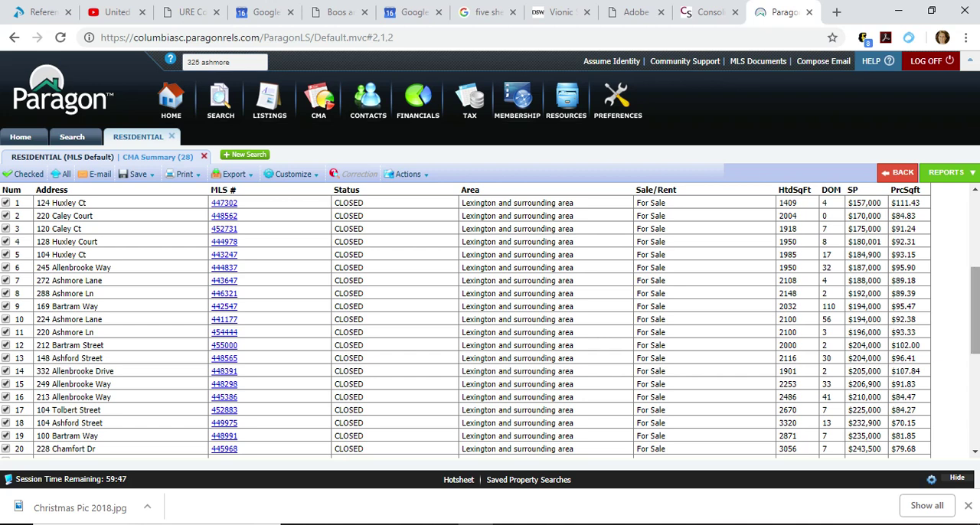
scroll(466, 319, down, 2)
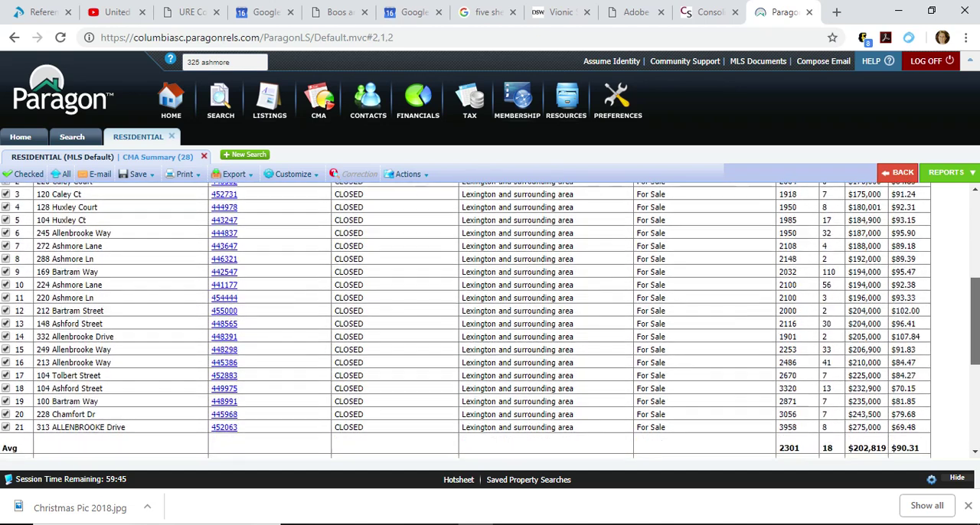
scroll(465, 319, down, 2)
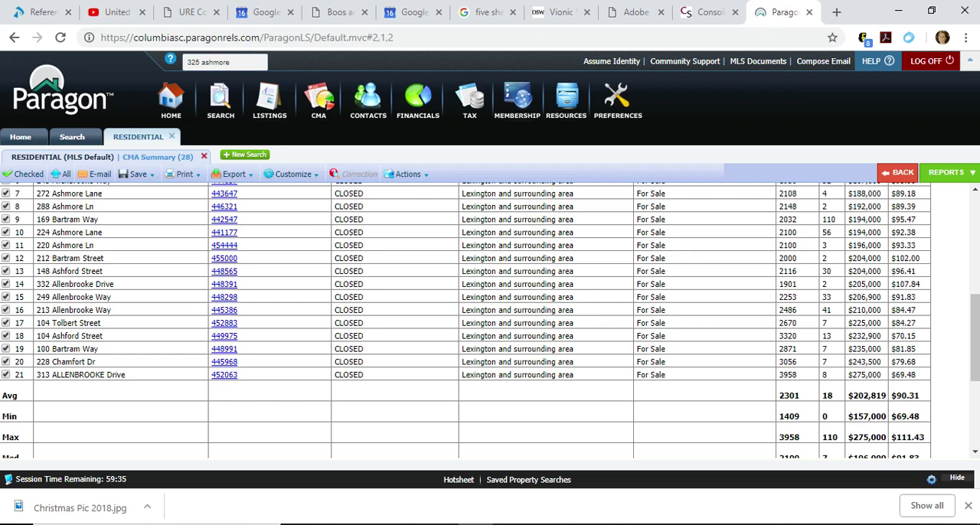
scroll(490, 314, up, 2)
scroll(466, 322, up, 3)
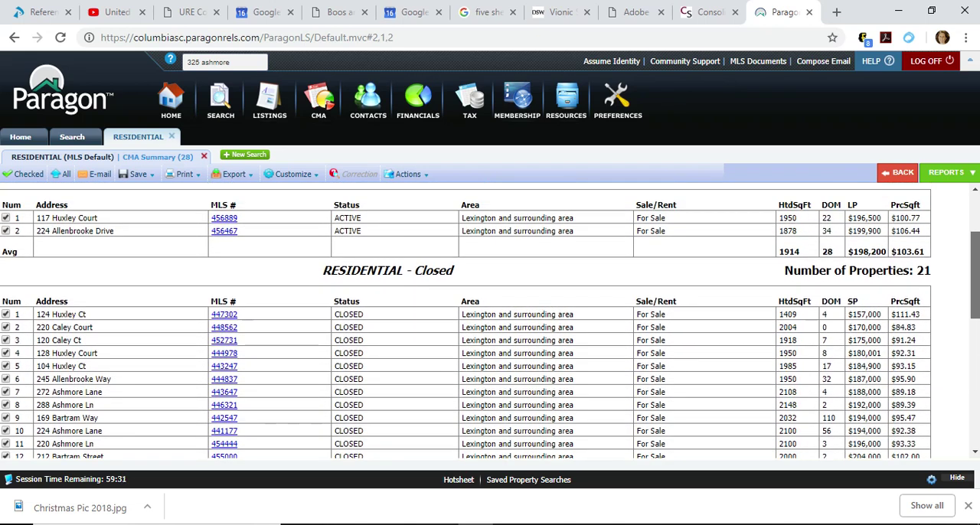
mouse_move(975, 276)
mouse_down()
mouse_move(975, 293)
mouse_move(974, 268)
mouse_up()
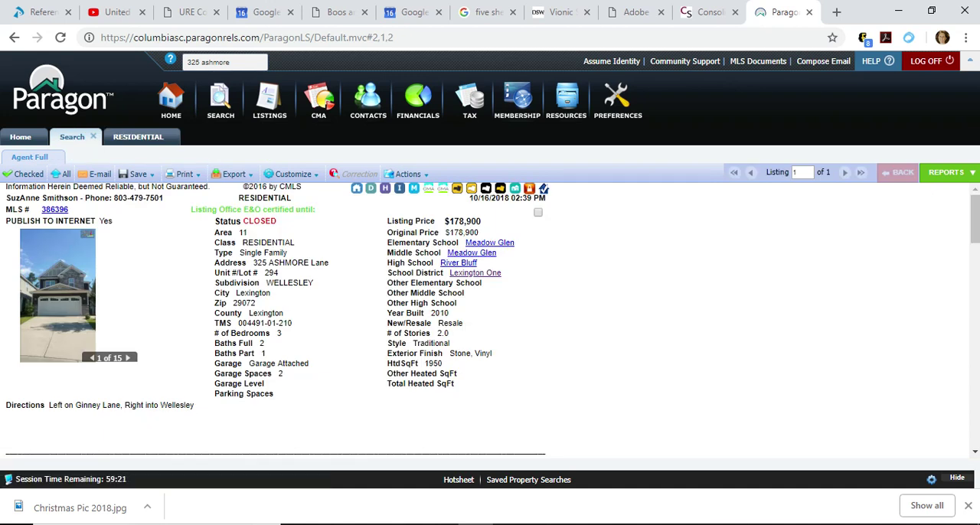
Return to the CMA Summary and exclude the closed comparable with 1409 heated square feet.
click(138, 137)
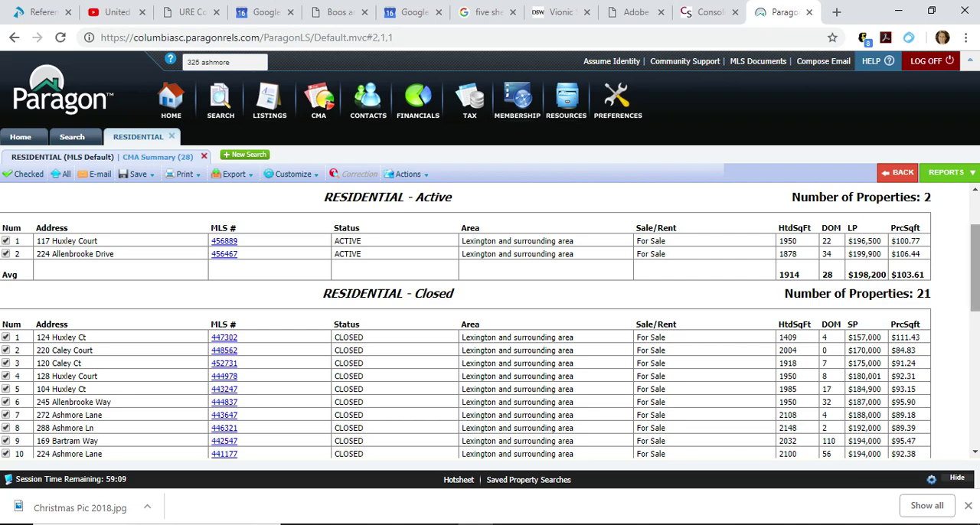
scroll(974, 268, down, 1)
scroll(975, 306, down, 1)
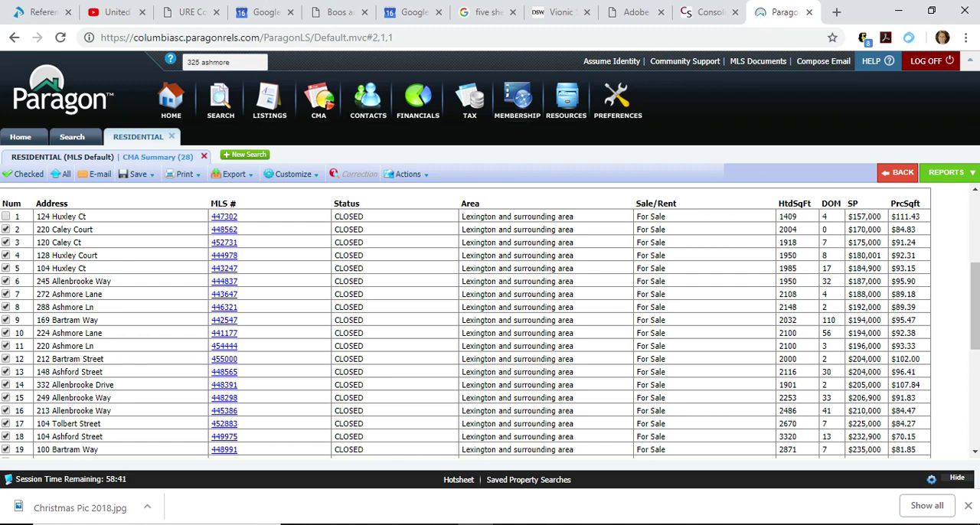
Open the full listing of the 3958 sq ft closed home, review its rooms, remarks, features and sale details, and return to the CMA Summary.
scroll(974, 321, down, 2)
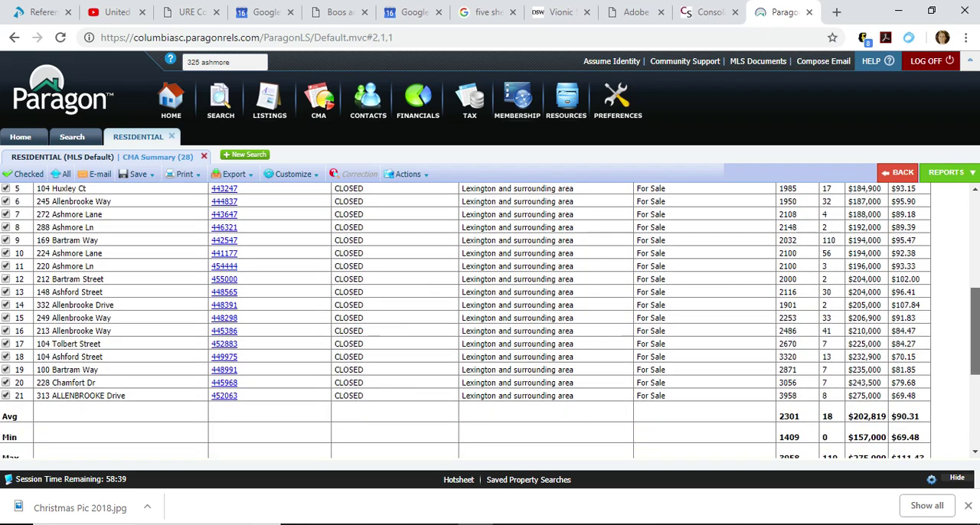
scroll(975, 337, down, 1)
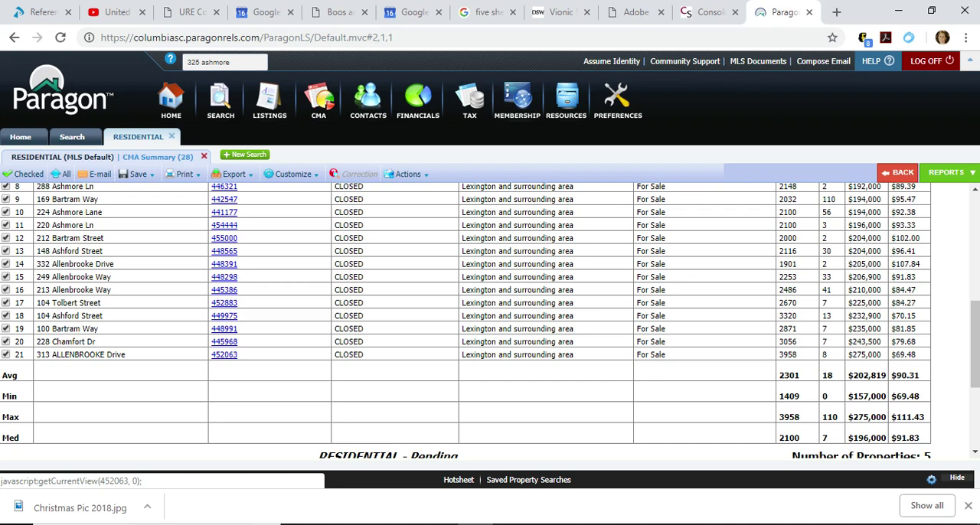
click(225, 354)
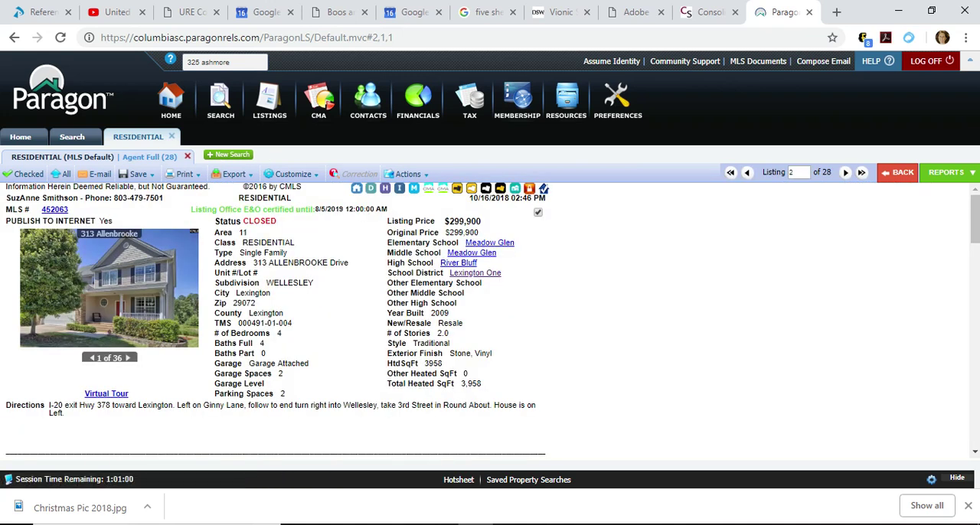
scroll(490, 314, down, 7)
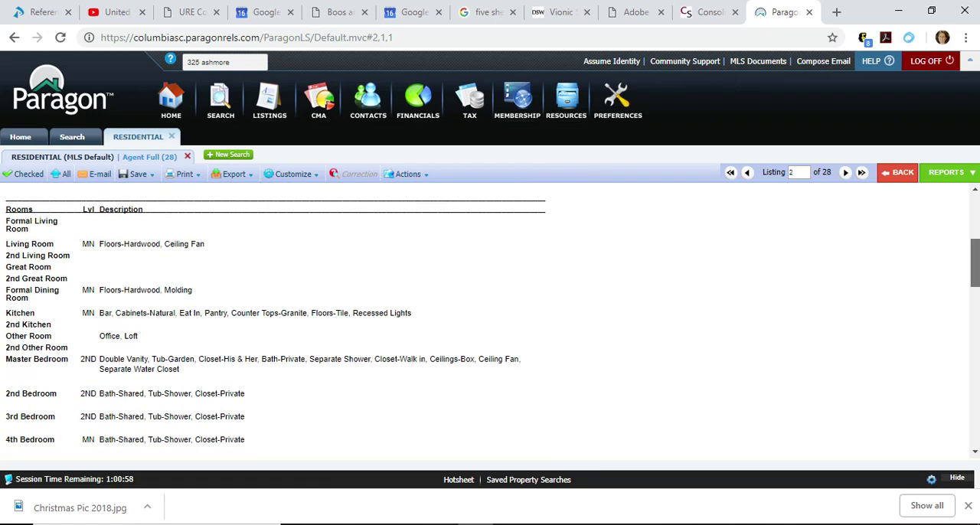
scroll(490, 315, down, 3)
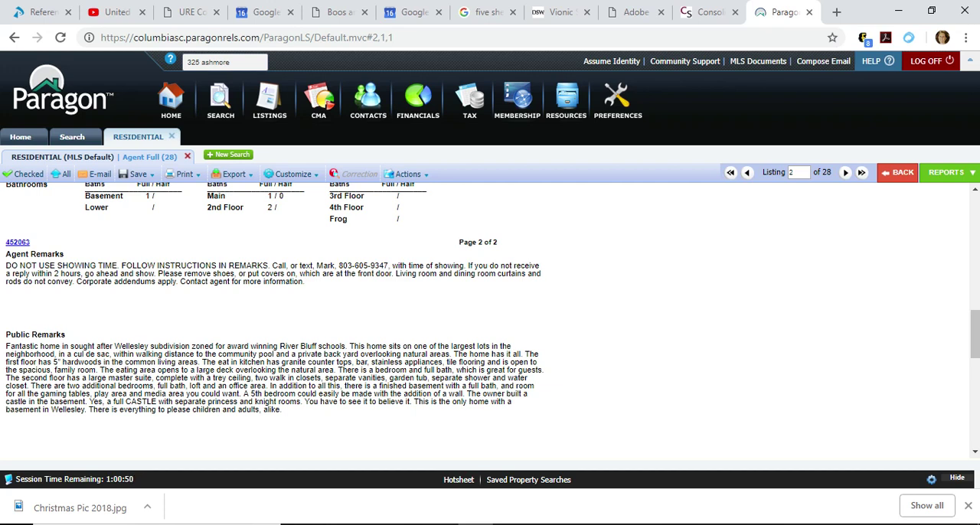
scroll(490, 314, down, 3)
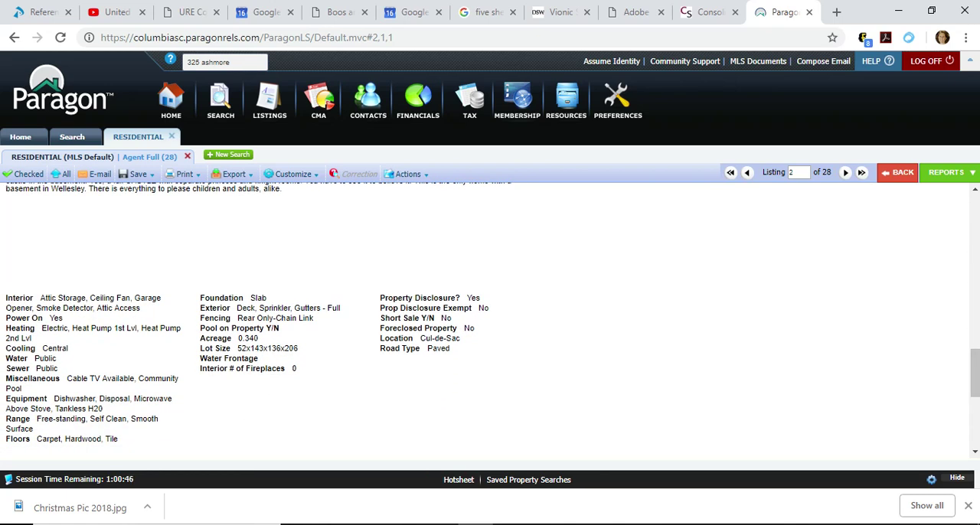
scroll(490, 315, down, 5)
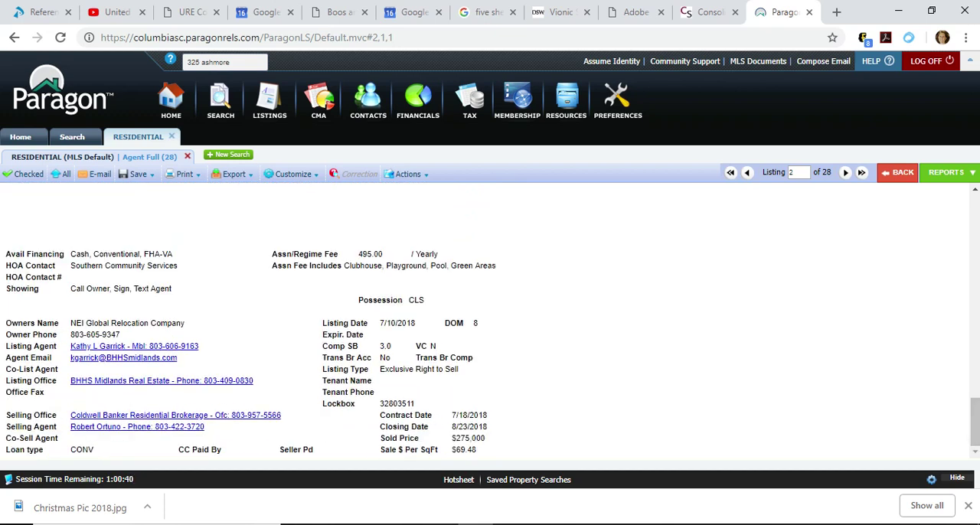
scroll(490, 320, up, 10)
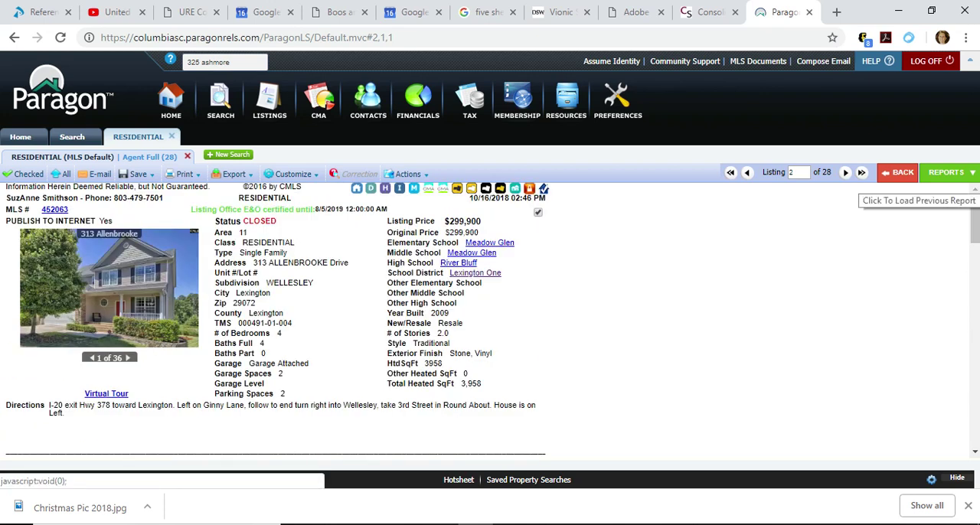
click(897, 173)
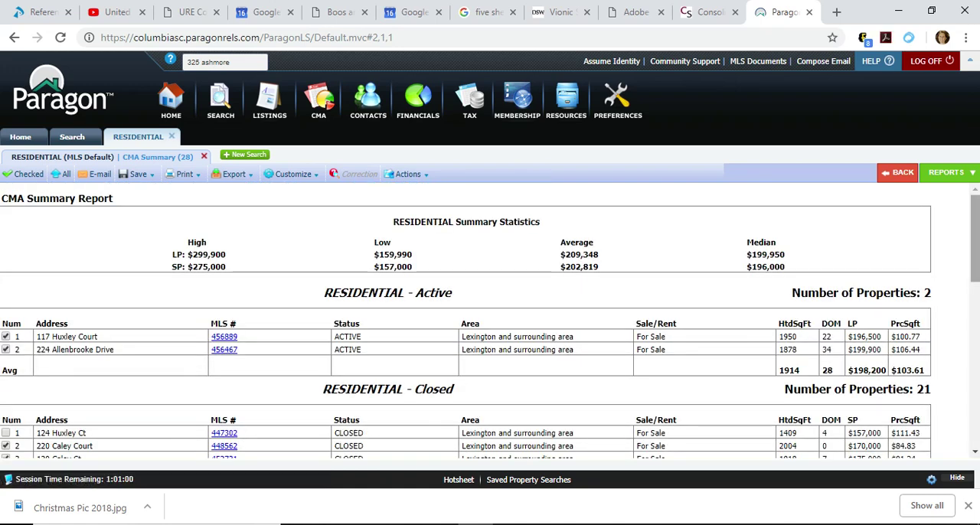
Exclude the closed comparable with 3958 heated square feet from the CMA Summary selection.
scroll(490, 320, down, 3)
scroll(490, 320, down, 2)
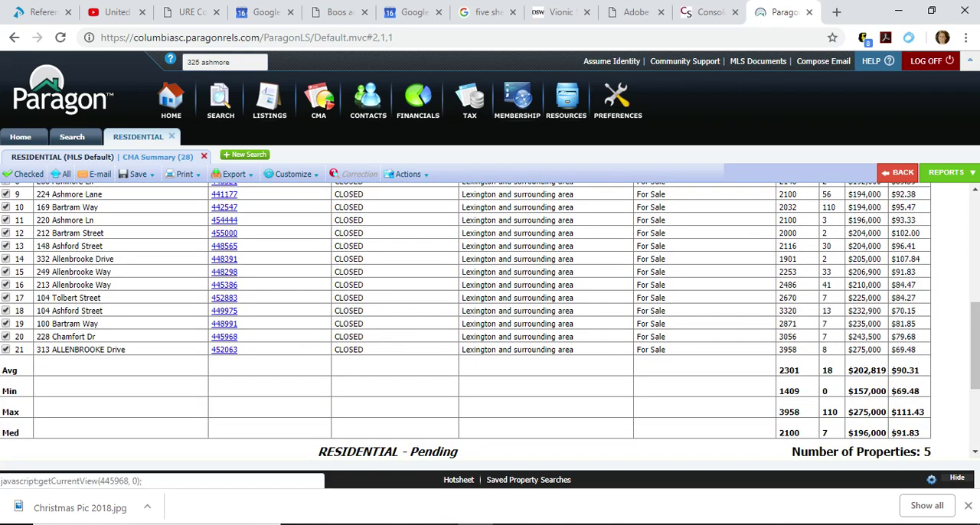
click(6, 349)
Open the full listing of the 3320 sq ft closed home, review its rooms, condition remarks and sale details, and return to the CMA Summary.
click(224, 311)
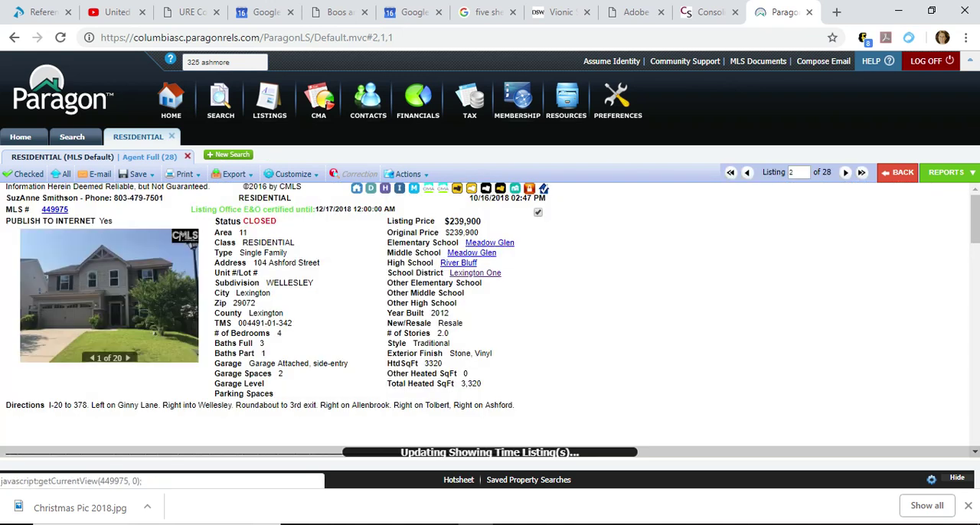
drag(974, 219, 975, 262)
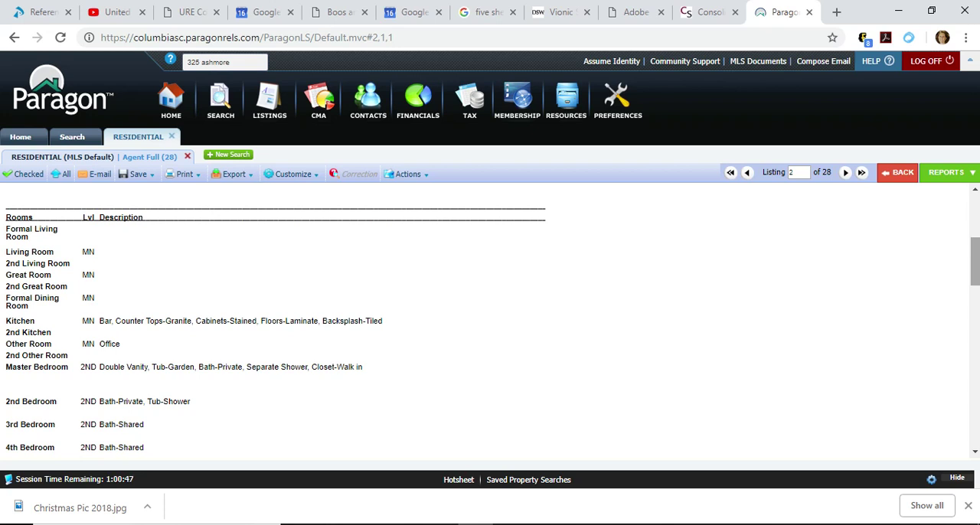
scroll(490, 322, down, 4)
scroll(490, 322, down, 2)
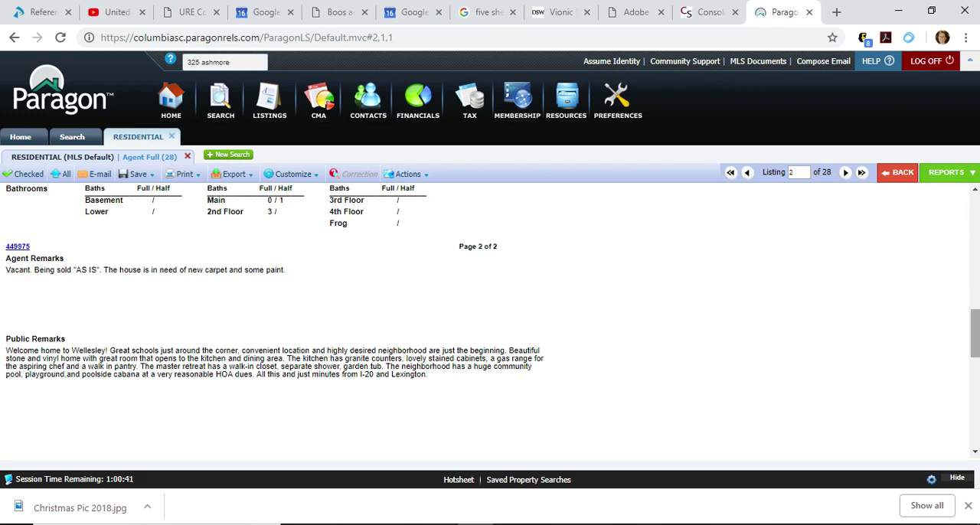
scroll(490, 321, down, 3)
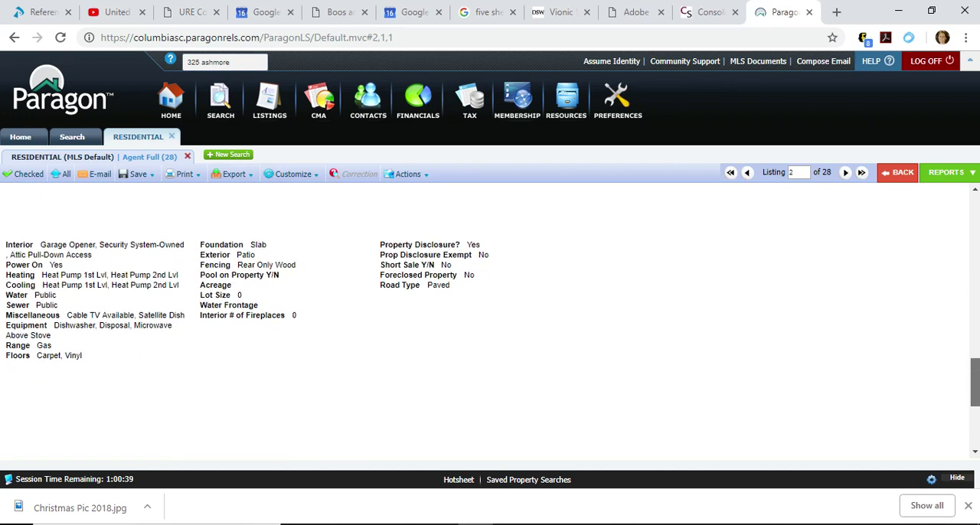
scroll(490, 321, down, 3)
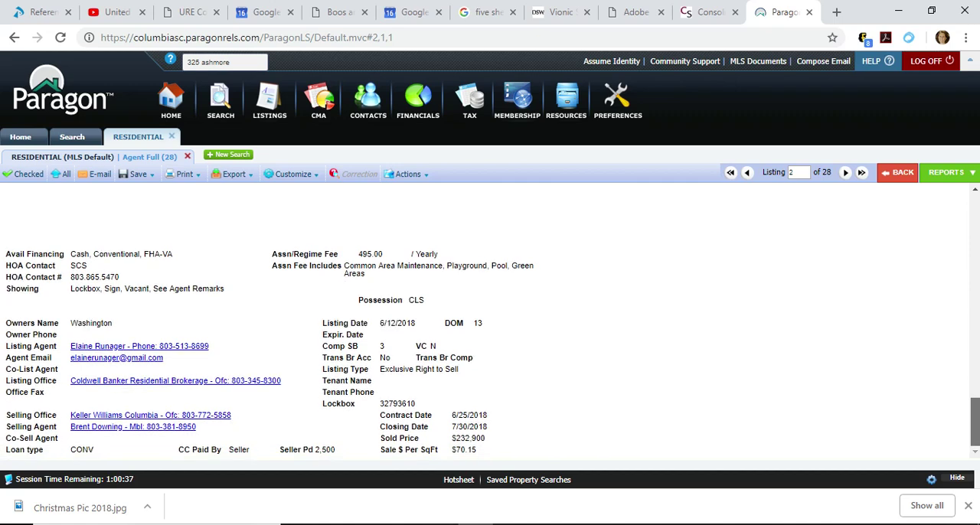
scroll(490, 321, up, 3)
scroll(490, 322, up, 2)
scroll(490, 322, up, 3)
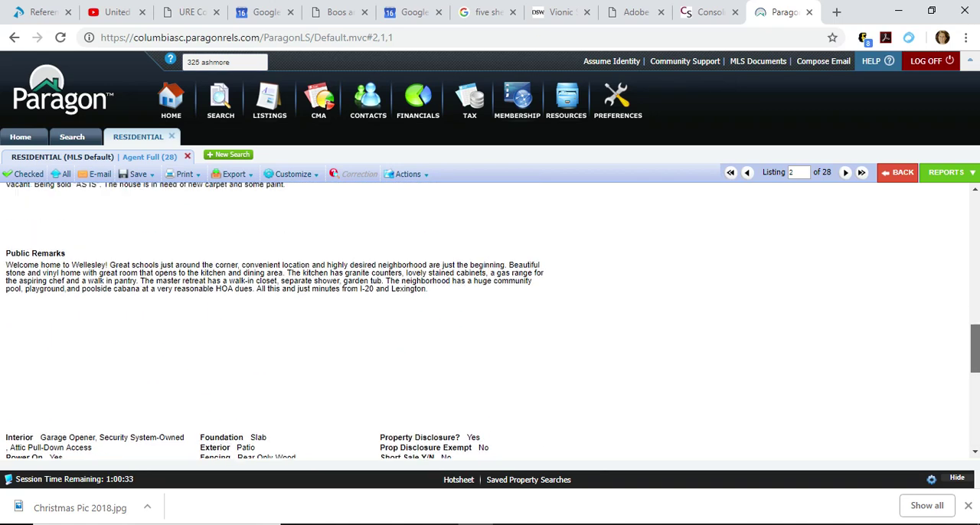
scroll(490, 321, up, 1)
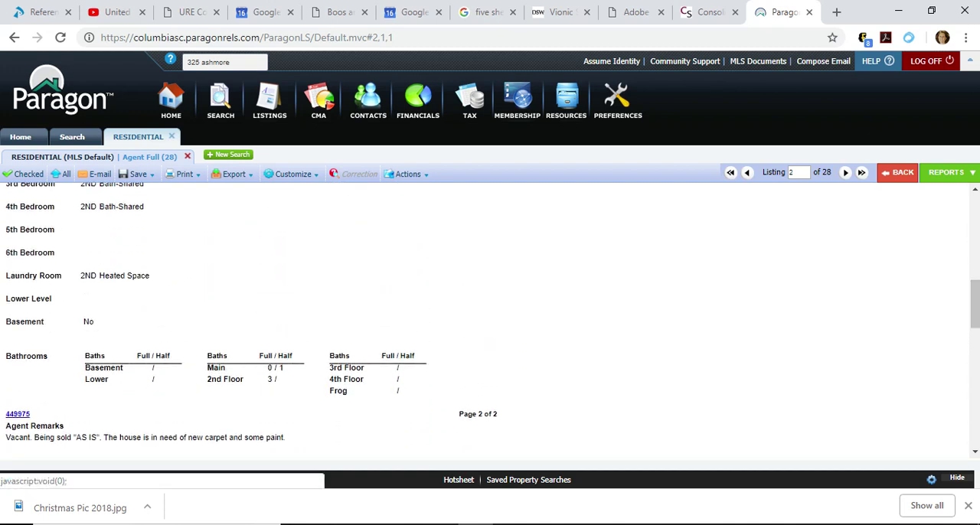
click(897, 173)
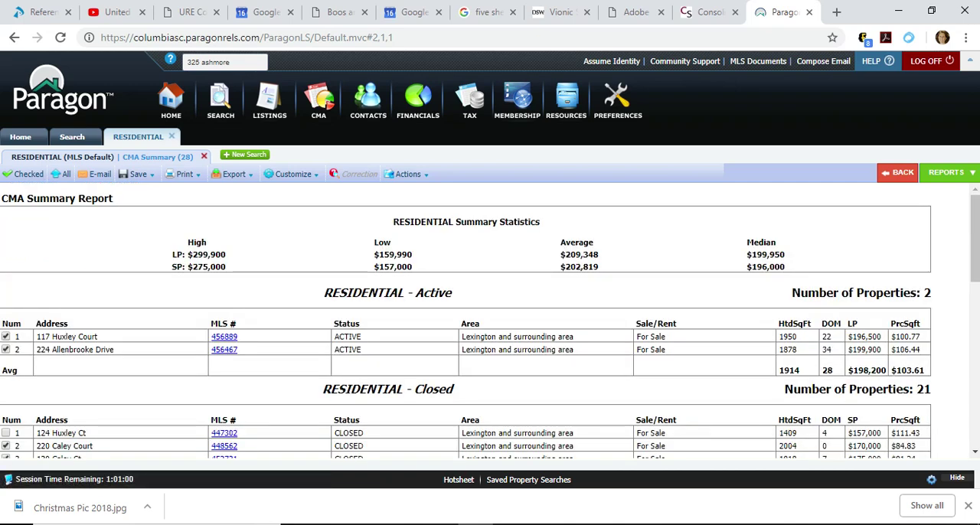
Compare the closed homes' heated square footage, days on market, sold prices and price per square foot, including the summary rows.
scroll(490, 321, down, 3)
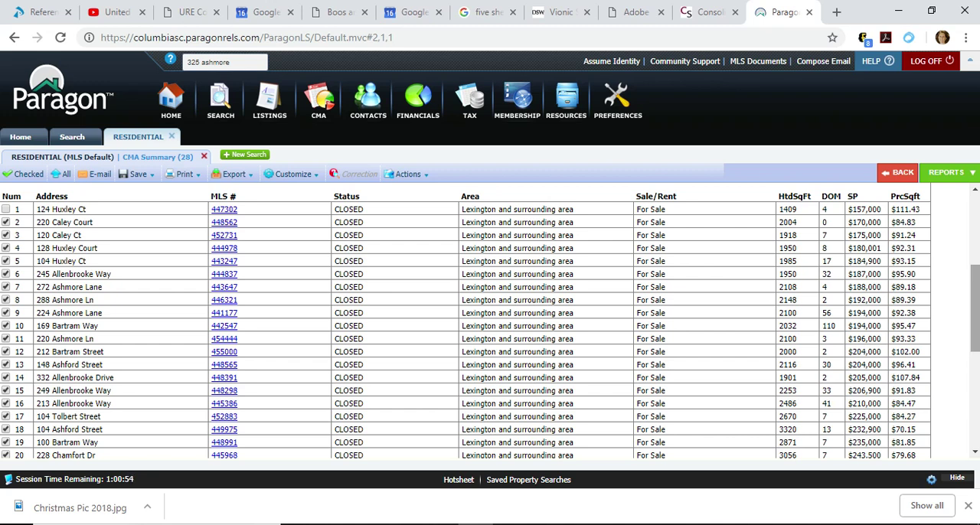
scroll(465, 321, down, 1)
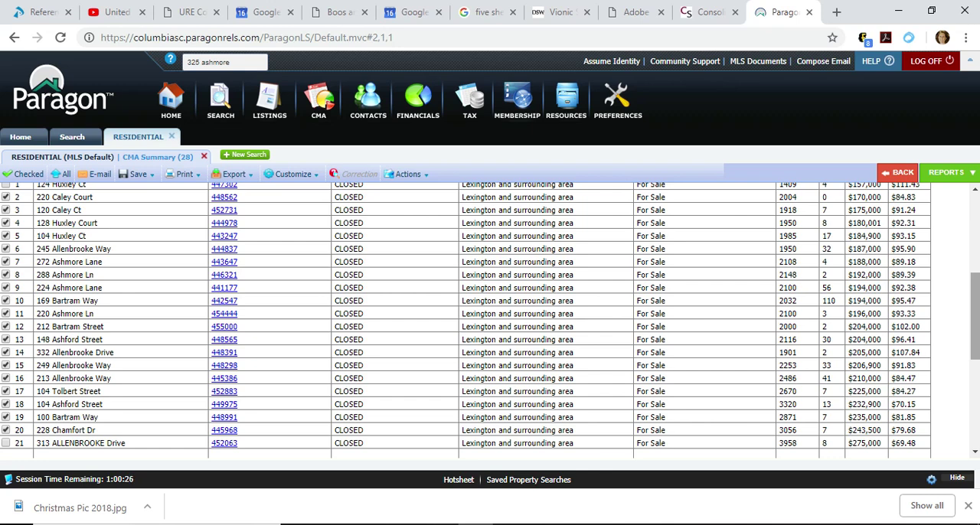
scroll(466, 318, up, 2)
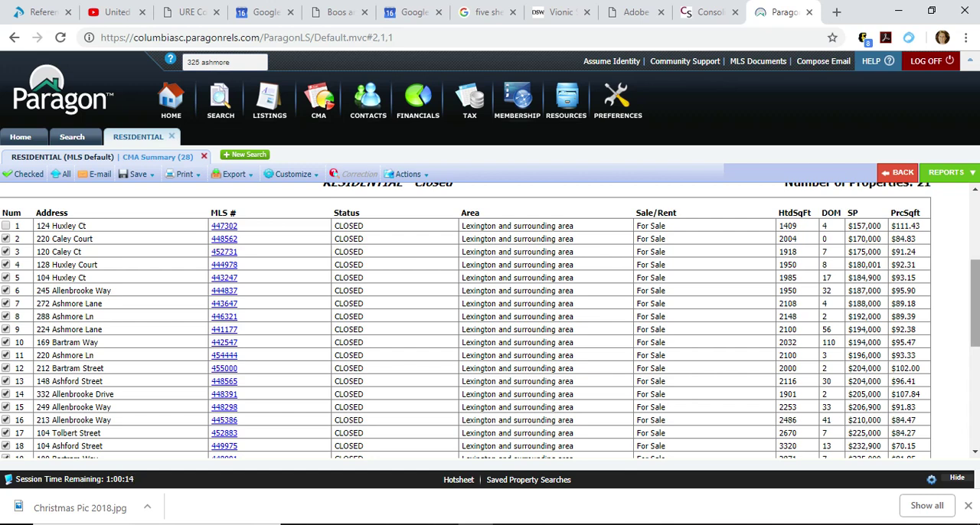
scroll(490, 322, down, 1)
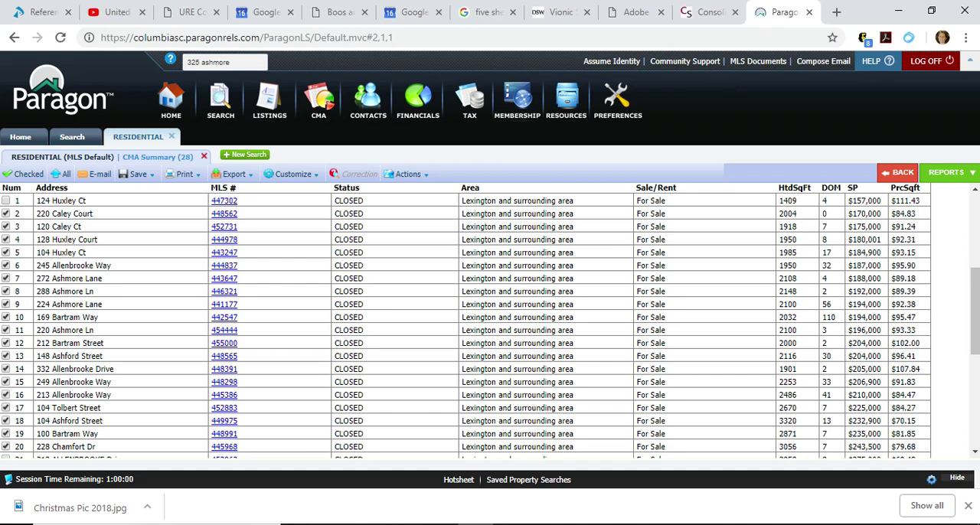
scroll(466, 322, down, 1)
scroll(465, 322, down, 1)
scroll(465, 321, down, 1)
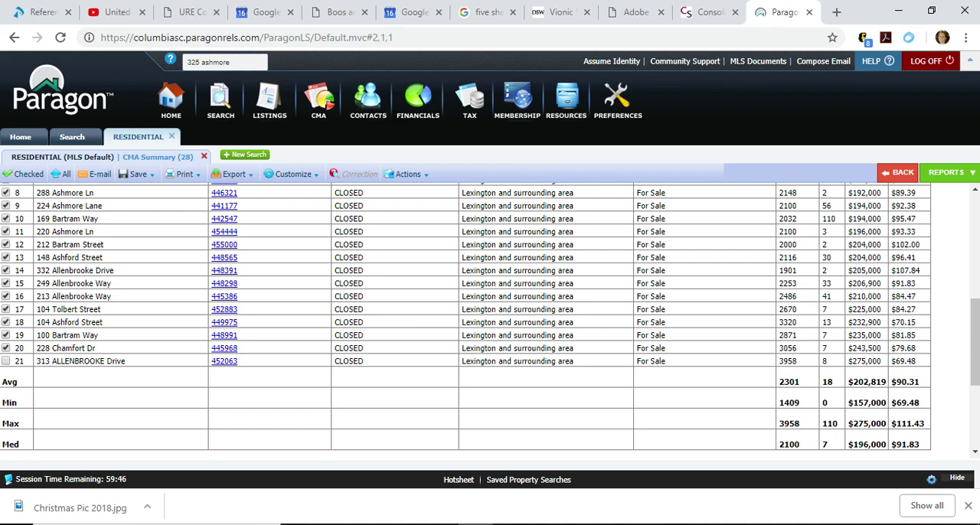
Exclude the closed comparables with 2670, 3320, 2871 and 3056 heated square feet.
mouse_move(975, 342)
mouse_down()
mouse_move(974, 306)
mouse_move(975, 358)
mouse_up()
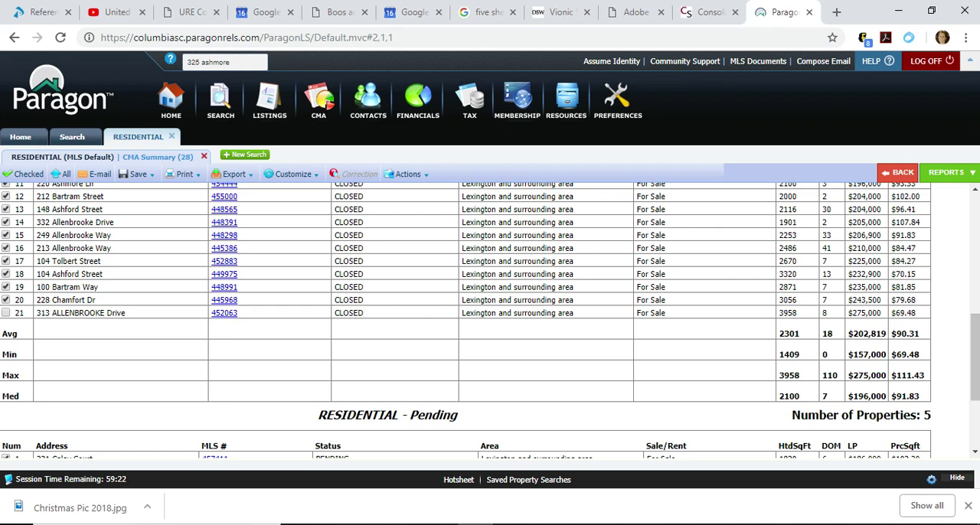
click(6, 300)
click(6, 261)
scroll(973, 322, up, 2)
scroll(490, 321, up, 1)
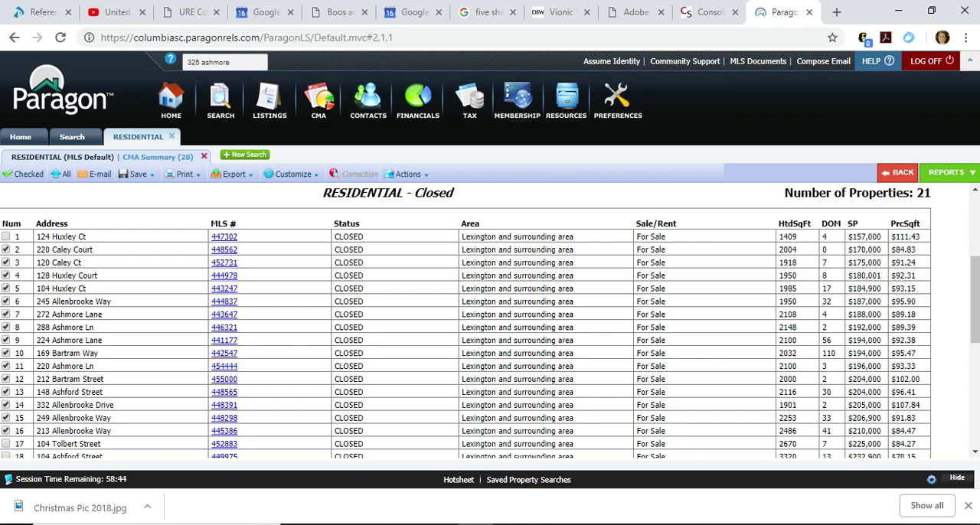
Check the remaining selection of closed comparables and reduce the CMA Summary to only the checked listings.
scroll(466, 322, down, 3)
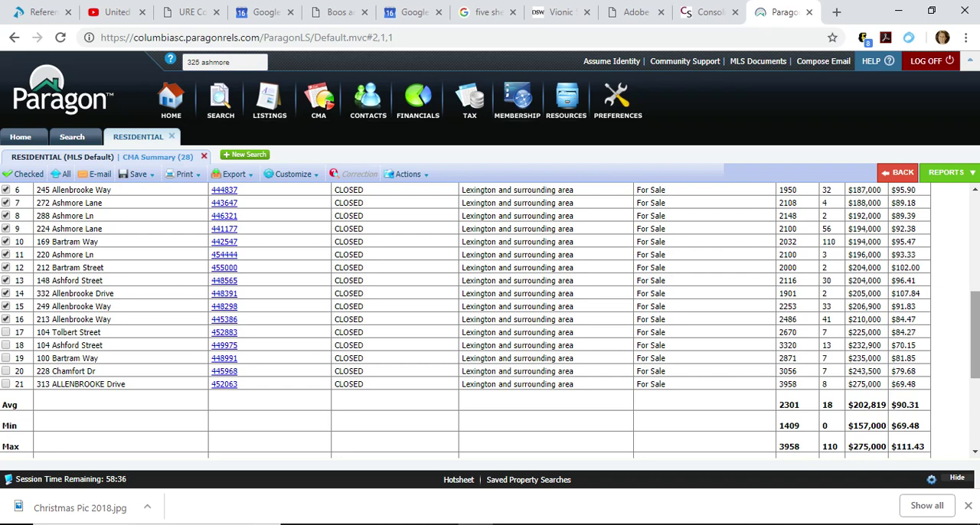
scroll(466, 322, up, 3)
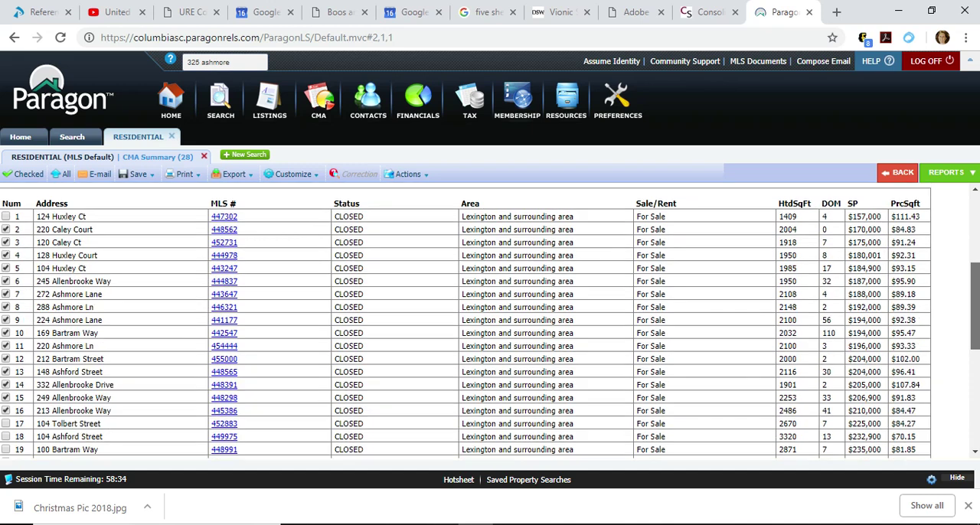
drag(975, 305, 975, 300)
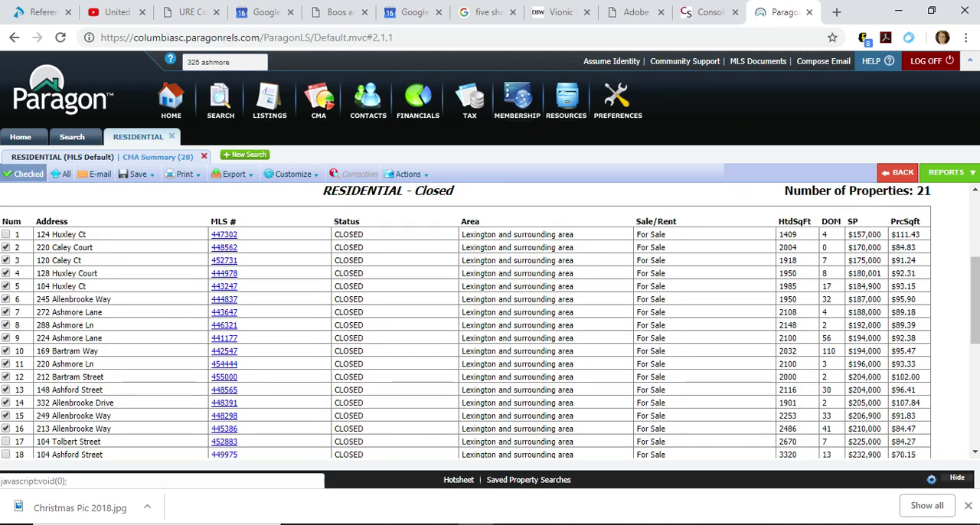
click(24, 173)
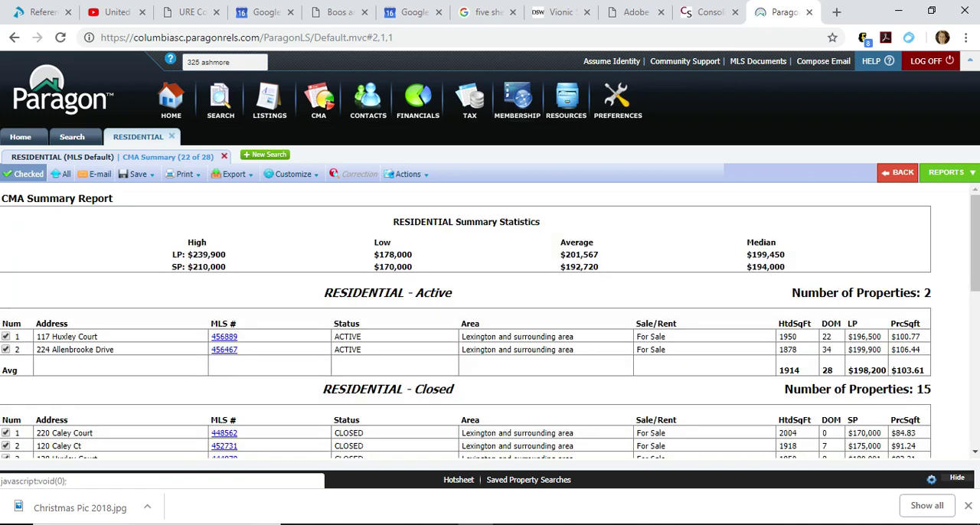
Examine the narrowed CMA Summary's active and closed comparables, including average square footage, sold price and price per square foot.
scroll(490, 322, down, 3)
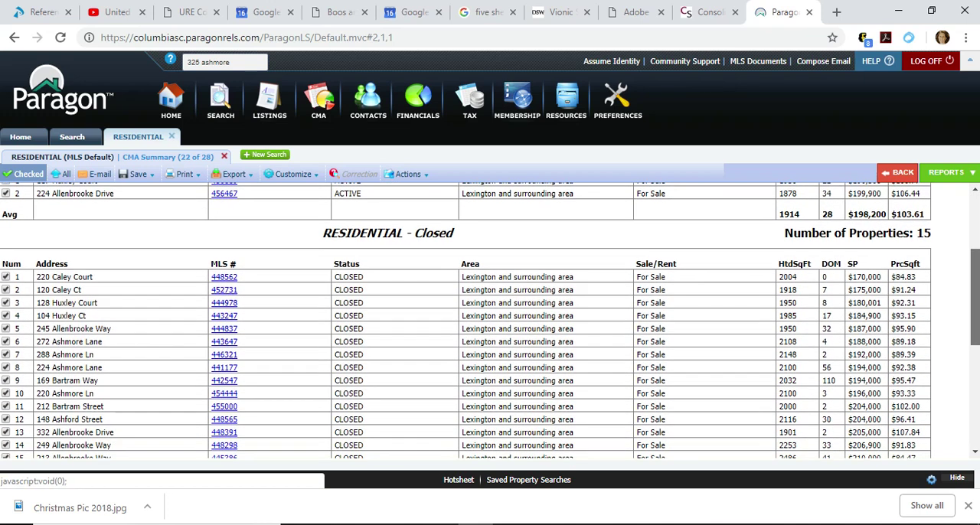
scroll(490, 322, up, 1)
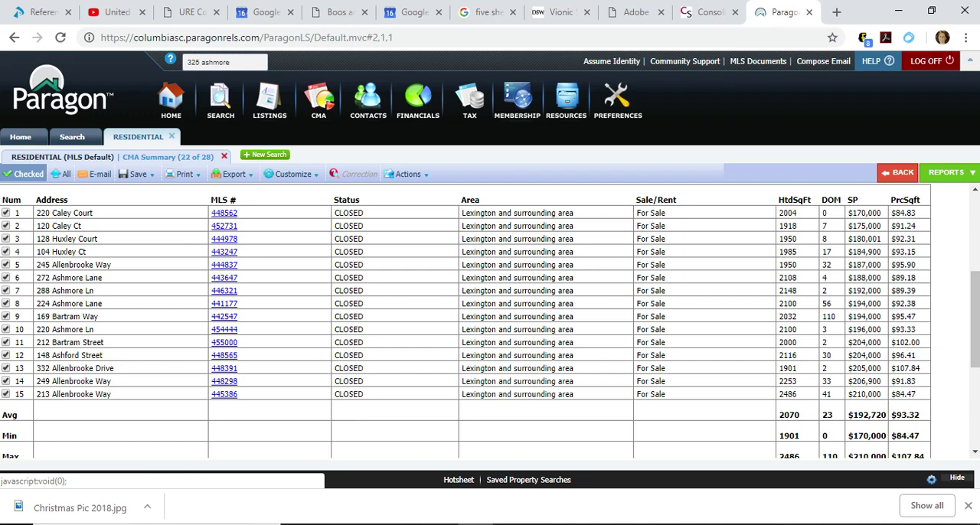
mouse_move(974, 319)
mouse_down()
mouse_move(974, 282)
mouse_move(975, 321)
mouse_up()
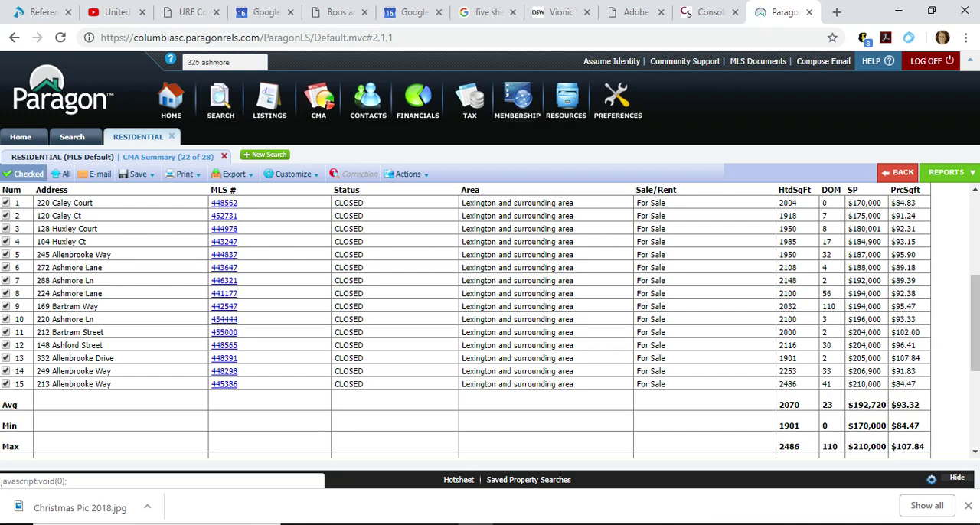
scroll(466, 321, up, 3)
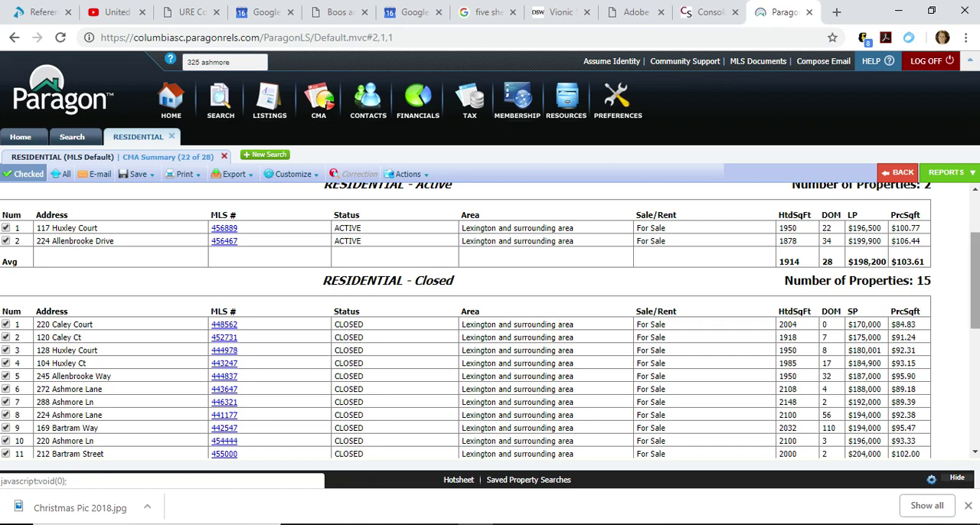
Examine the closed homes' summary rows and the pending homes' heated square footage, days on market, list prices and price per square foot.
scroll(465, 321, down, 2)
scroll(466, 322, down, 2)
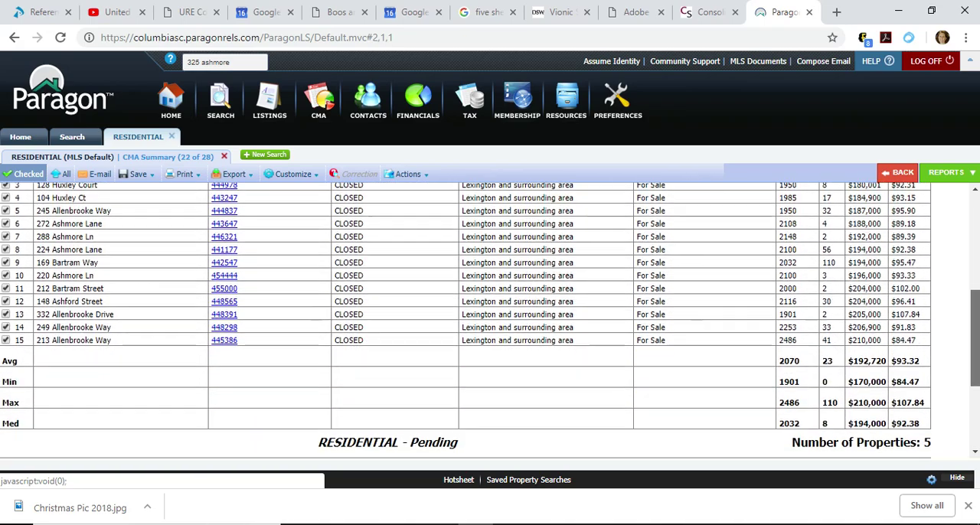
scroll(465, 322, down, 3)
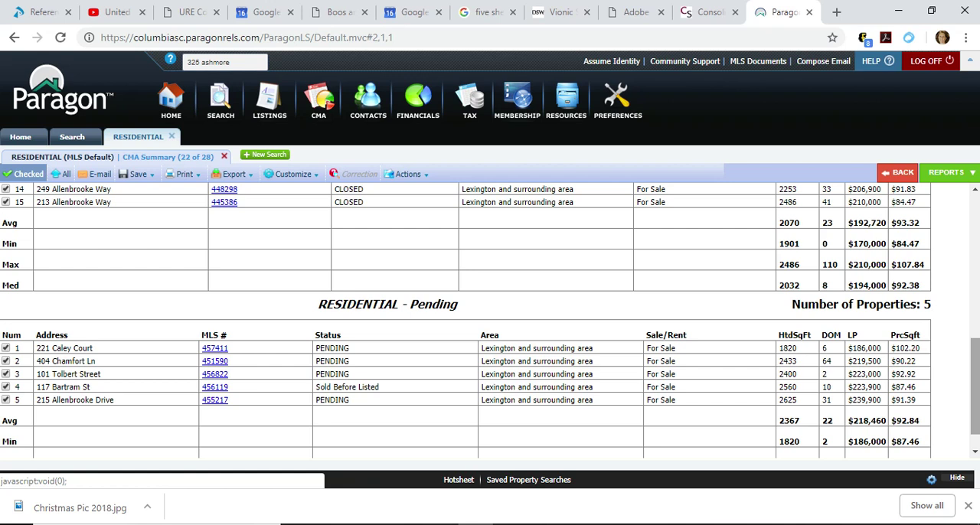
drag(974, 387, 975, 398)
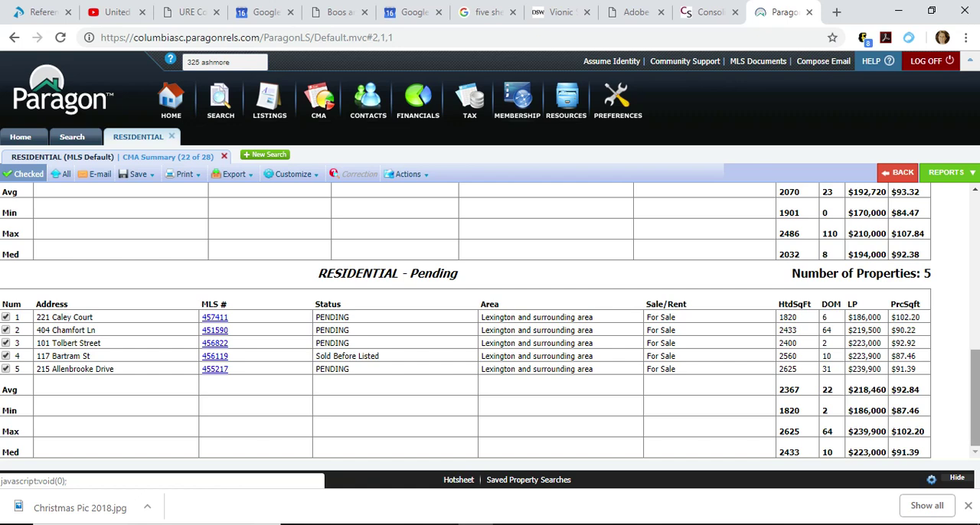
Compare the closed comparables' sizes, sold prices and price per square foot with the active listings and the overall summary statistics.
scroll(490, 322, up, 2)
scroll(490, 322, up, 4)
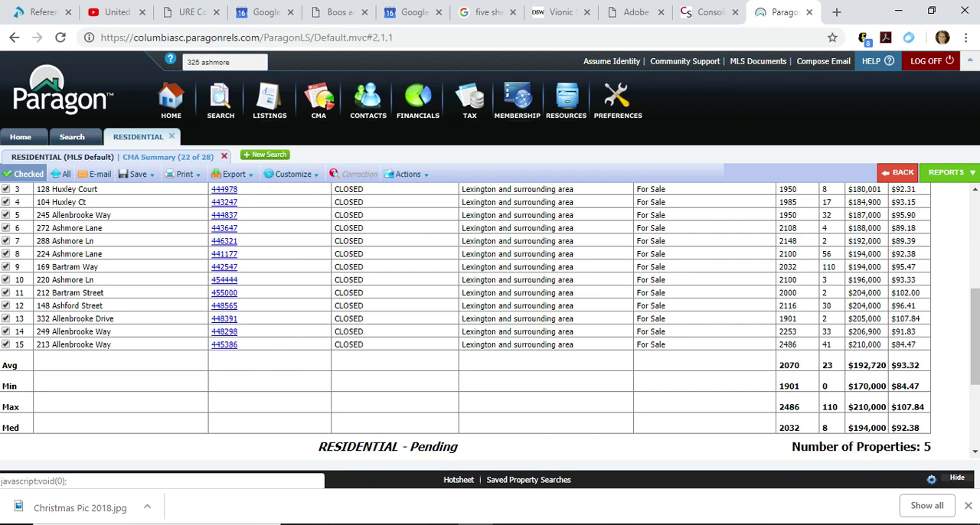
scroll(490, 321, up, 1)
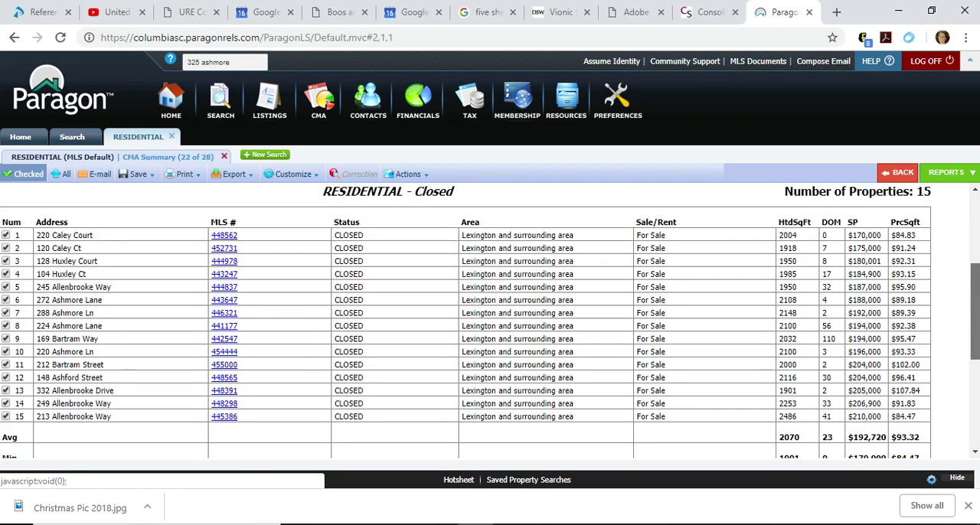
scroll(490, 321, up, 2)
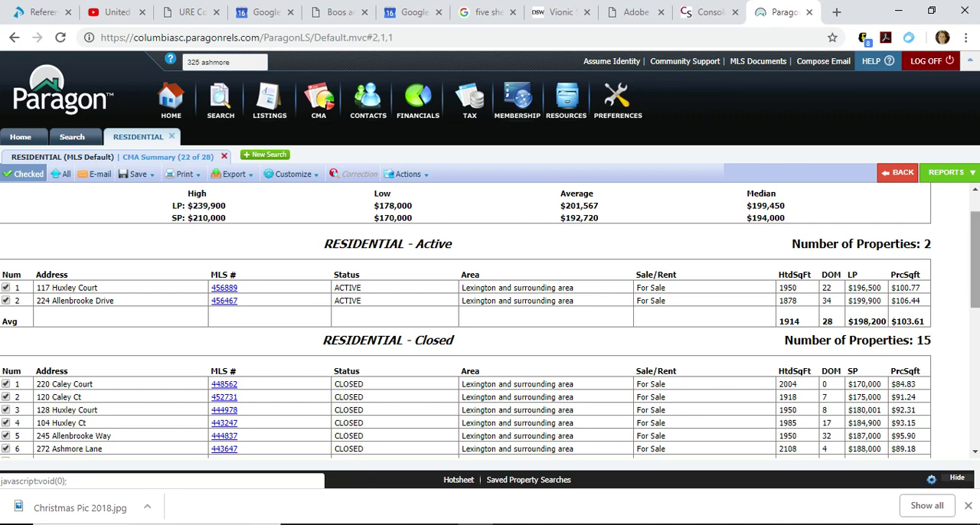
scroll(466, 321, down, 3)
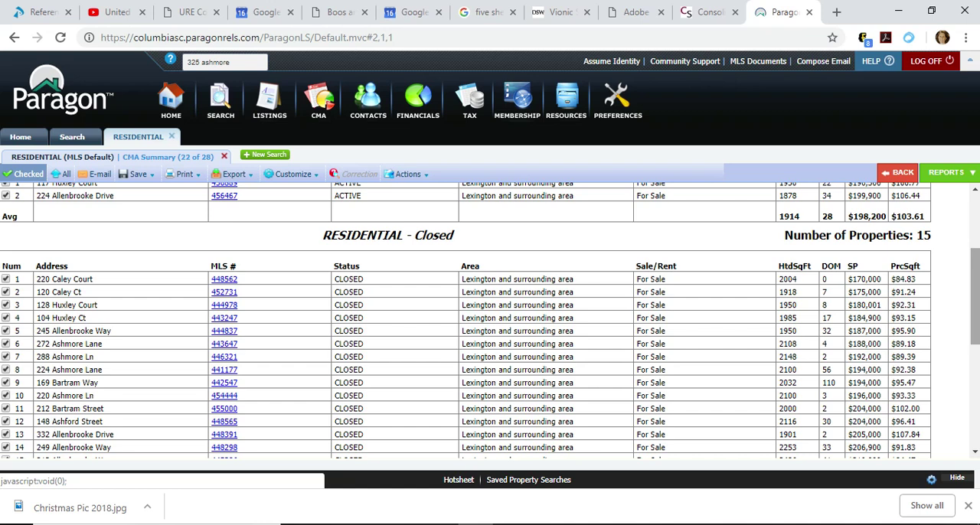
scroll(466, 320, up, 2)
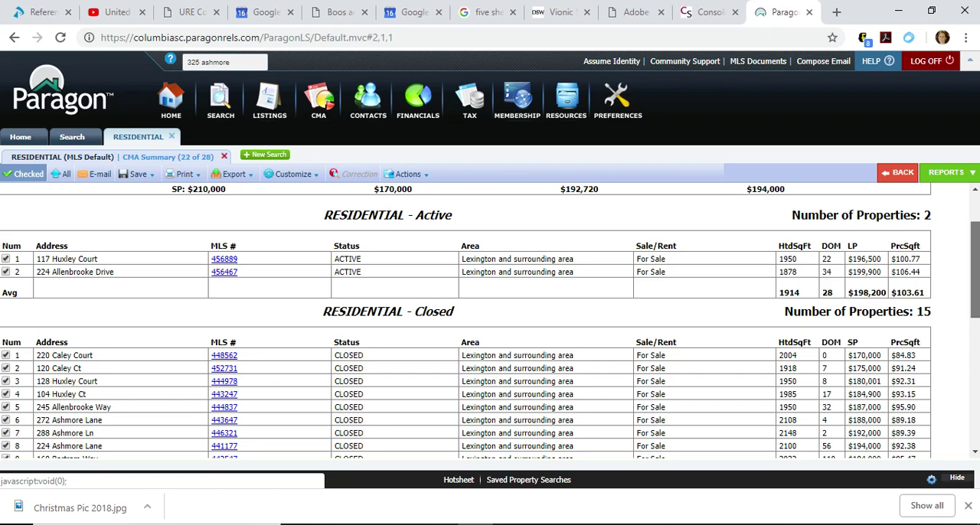
scroll(490, 321, down, 2)
scroll(490, 321, down, 1)
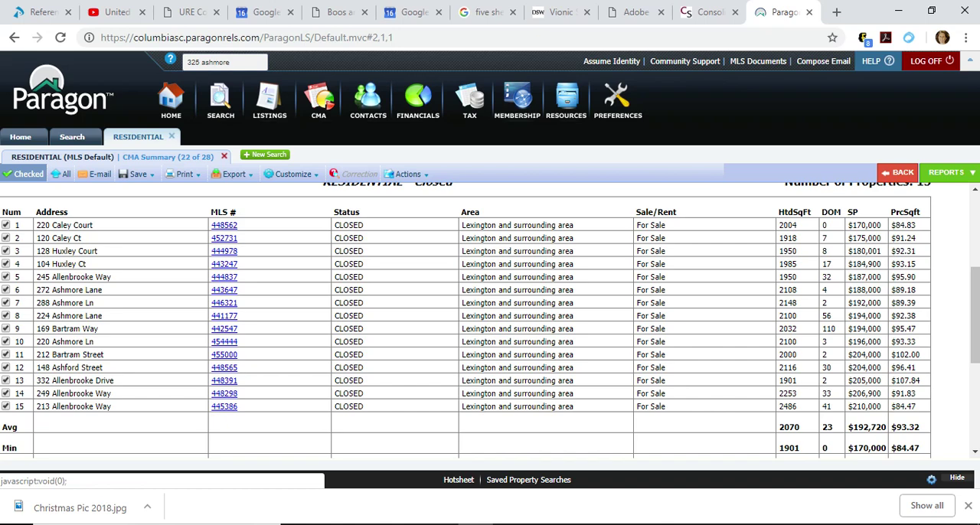
mouse_move(975, 315)
mouse_down()
mouse_move(974, 328)
mouse_move(974, 314)
mouse_up()
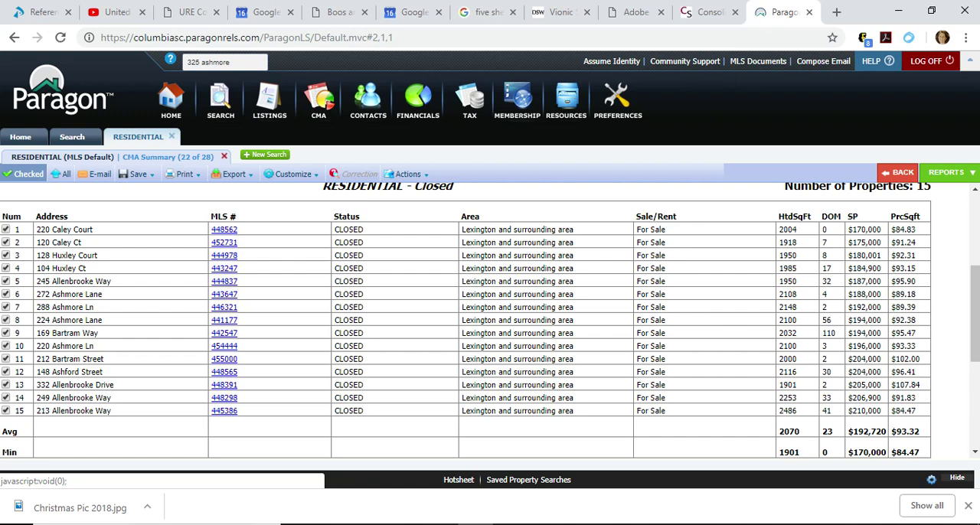
drag(974, 314, 975, 292)
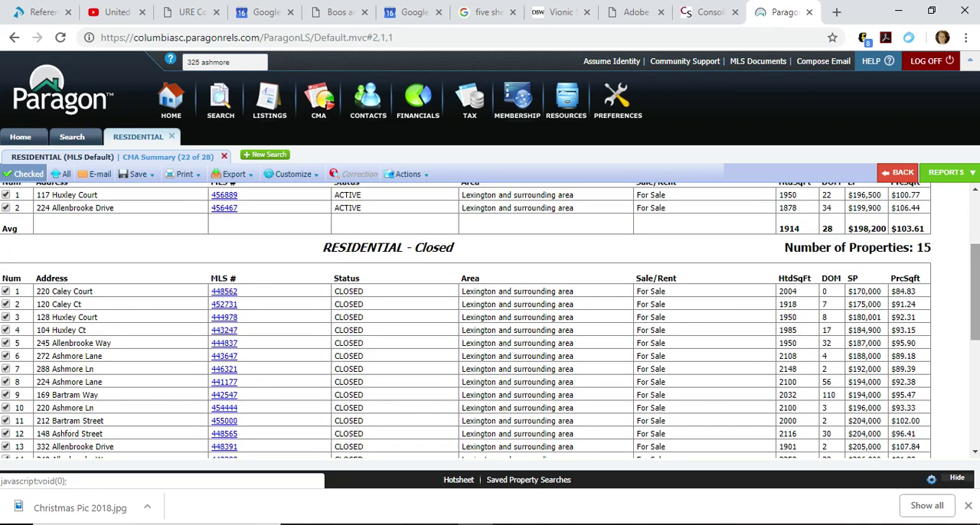
drag(975, 293, 975, 245)
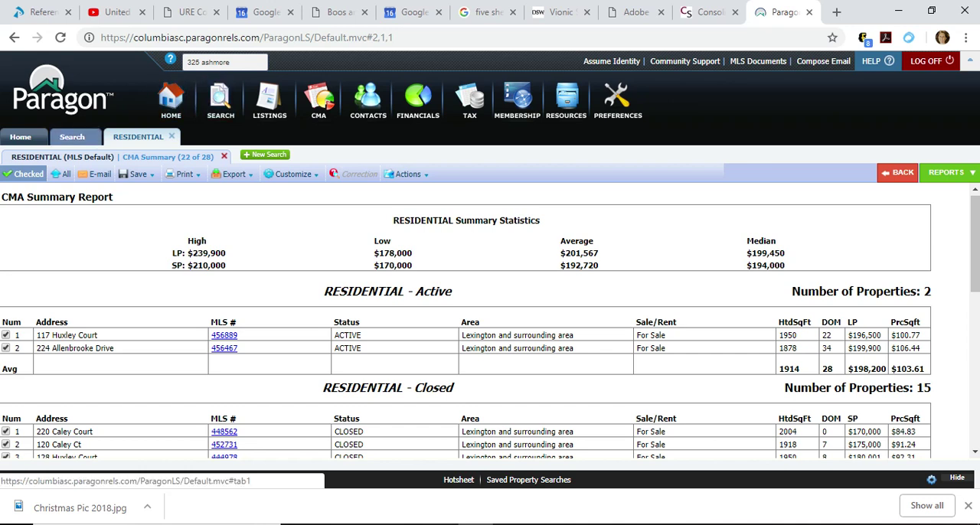
Reopen the subject property's full listing and view its location on the map to identify the surrounding streets.
click(73, 137)
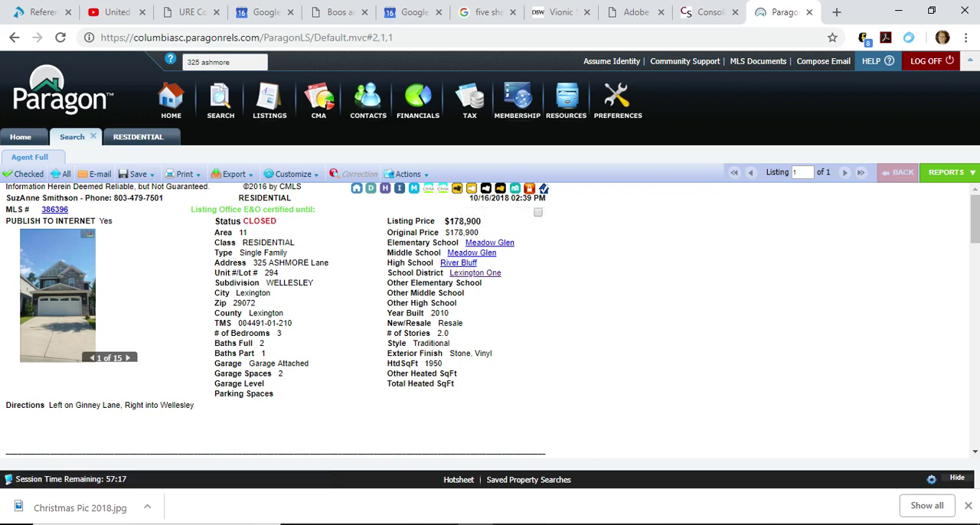
click(414, 189)
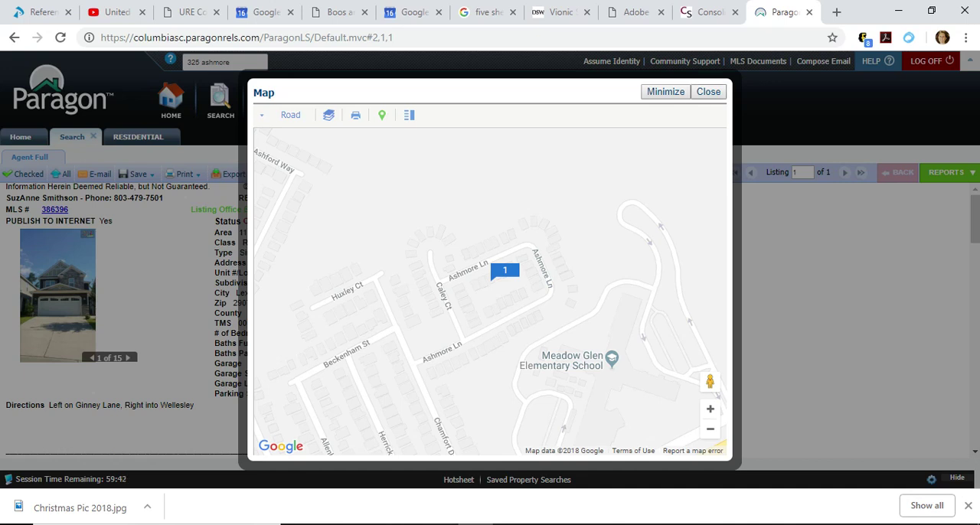
click(708, 92)
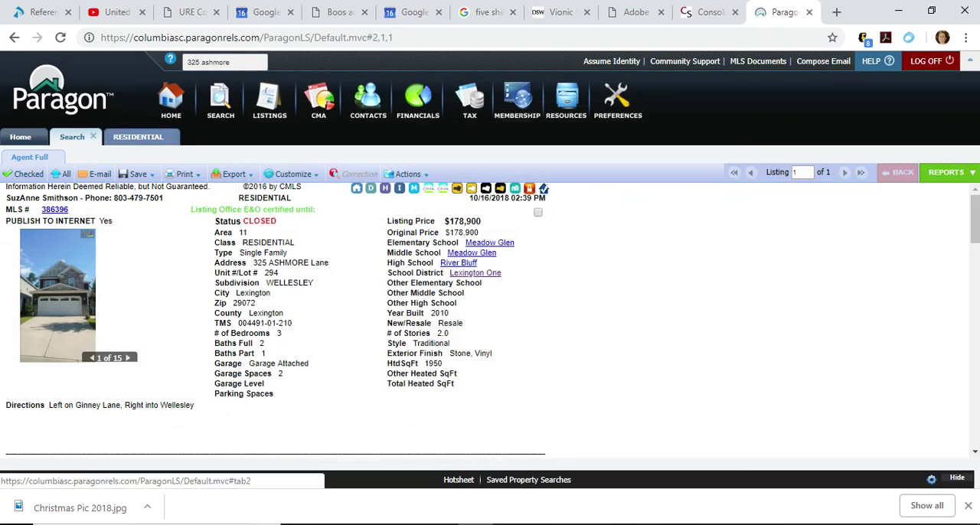
Start a new residential search with the last search's criteria and add the streets ashmore and caley as multiple addresses.
click(137, 136)
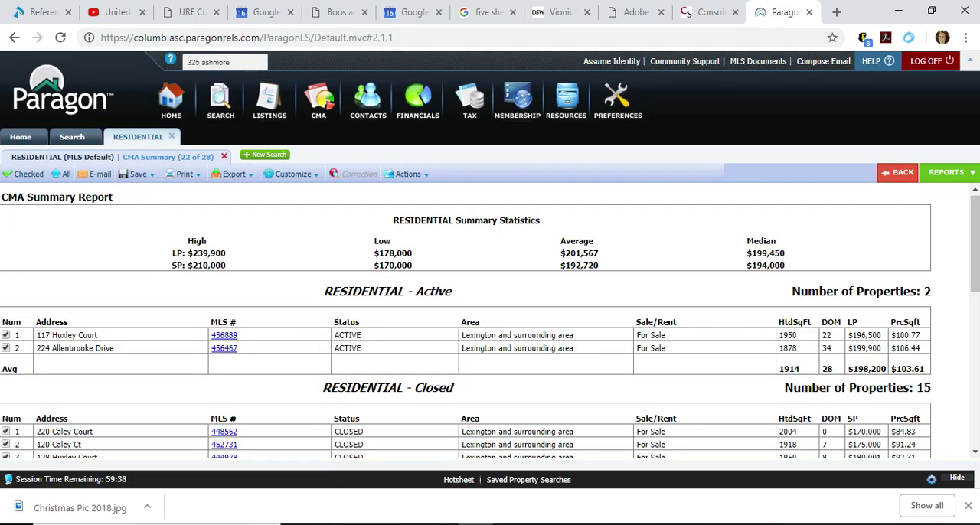
click(266, 154)
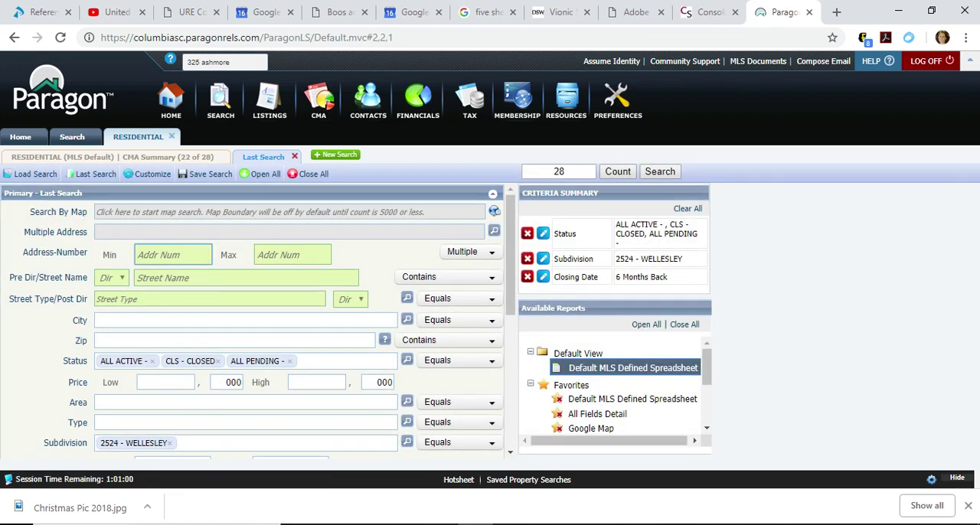
click(493, 231)
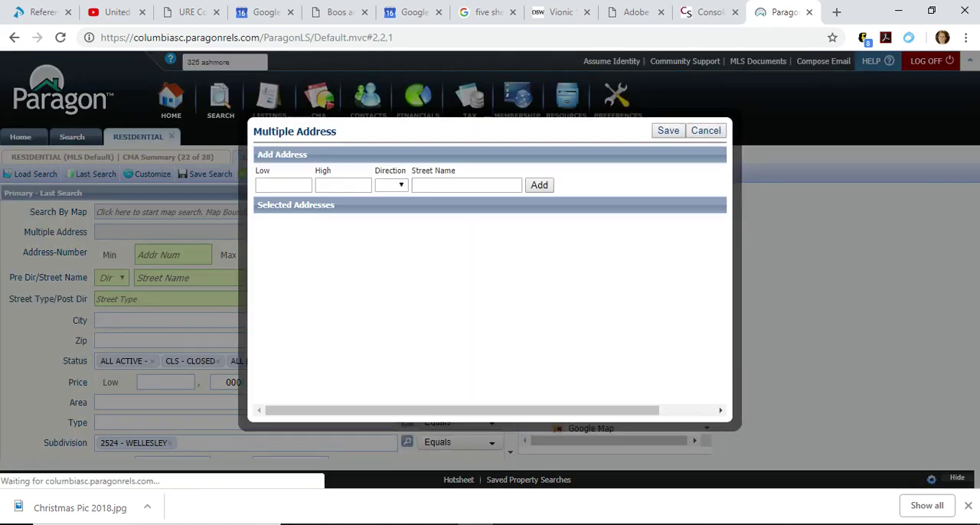
click(465, 183)
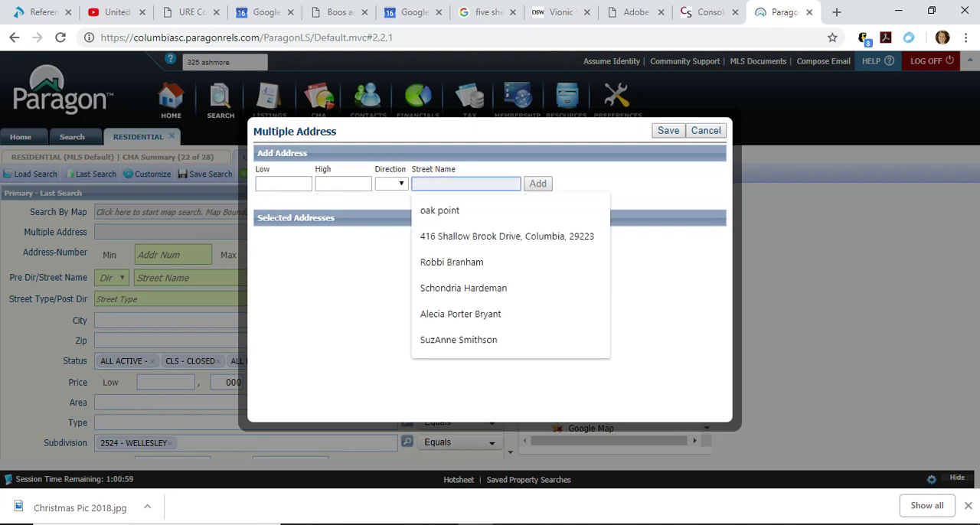
text(ashmore)
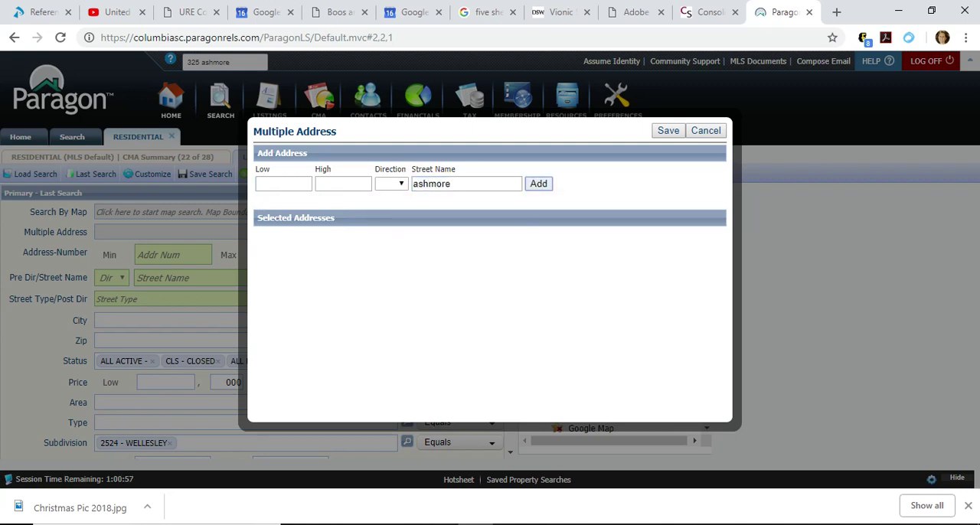
key(Return)
click(465, 184)
text(caley)
key(Return)
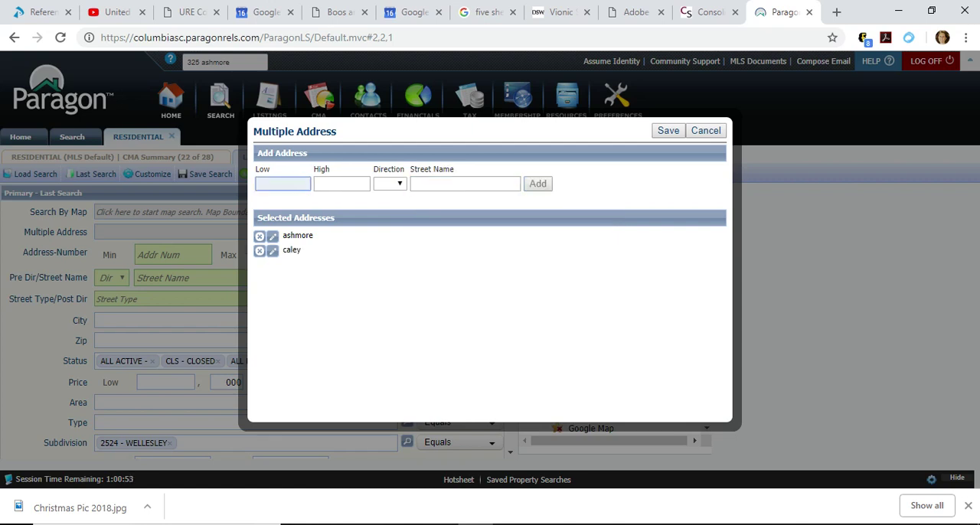
Add the streets huxley and chamfort to the multiple address criteria and save the street list.
click(465, 183)
text(huxley)
key(Tab)
key(Return)
click(466, 184)
text(chamfort)
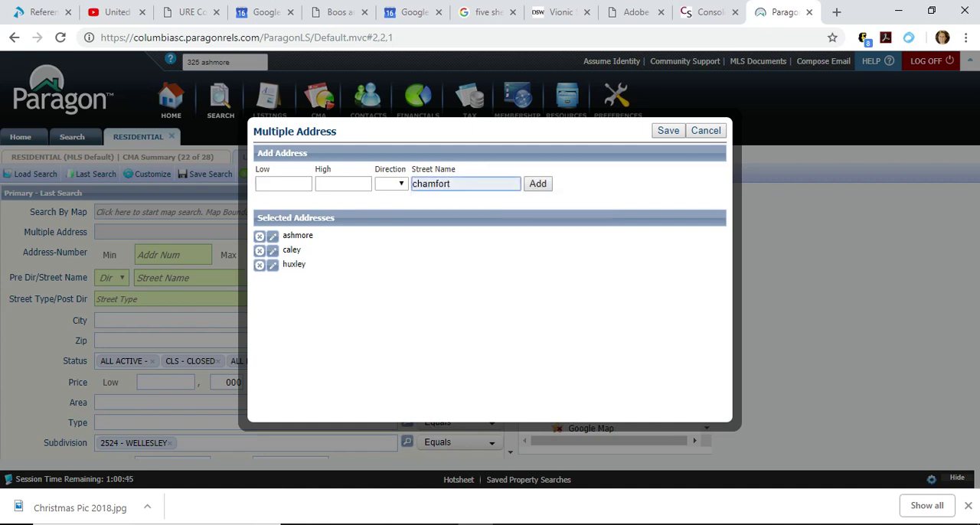
key(Tab)
key(Return)
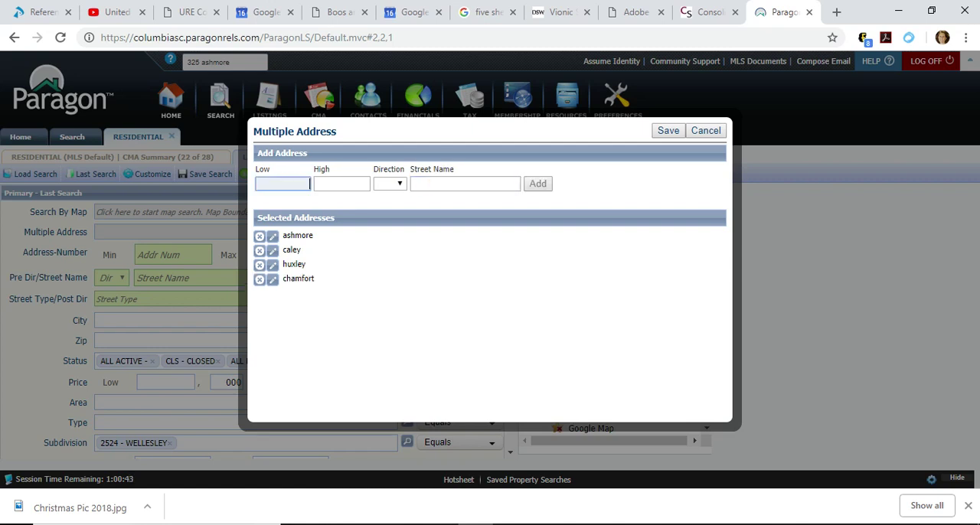
click(668, 131)
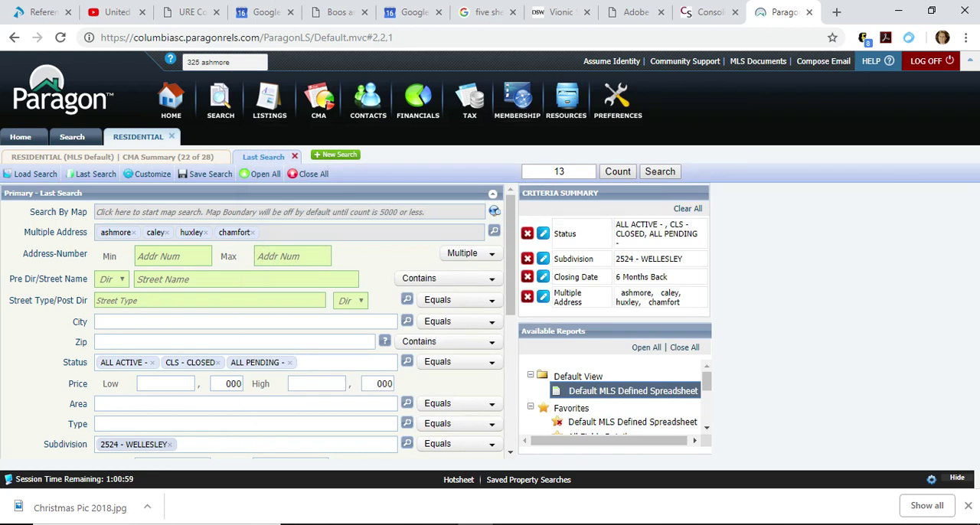
Remove the 2524 - WELLESLEY subdivision from the criteria and run the search on the chosen streets.
click(170, 444)
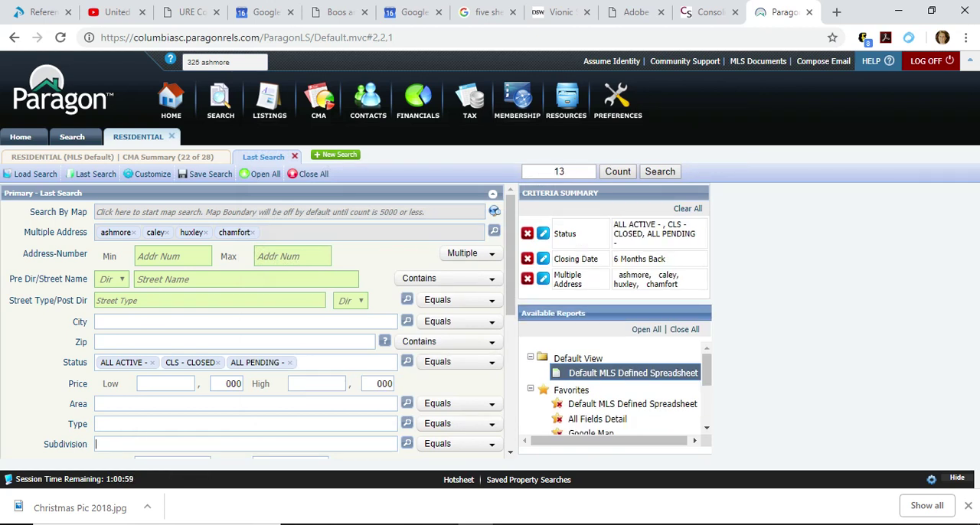
mouse_move(511, 295)
mouse_down()
mouse_move(511, 426)
mouse_move(511, 293)
mouse_up()
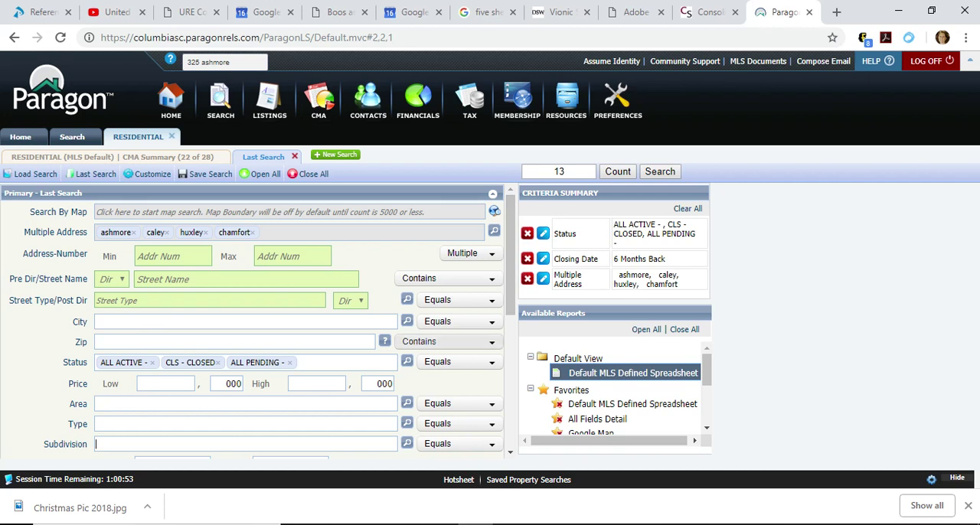
click(660, 172)
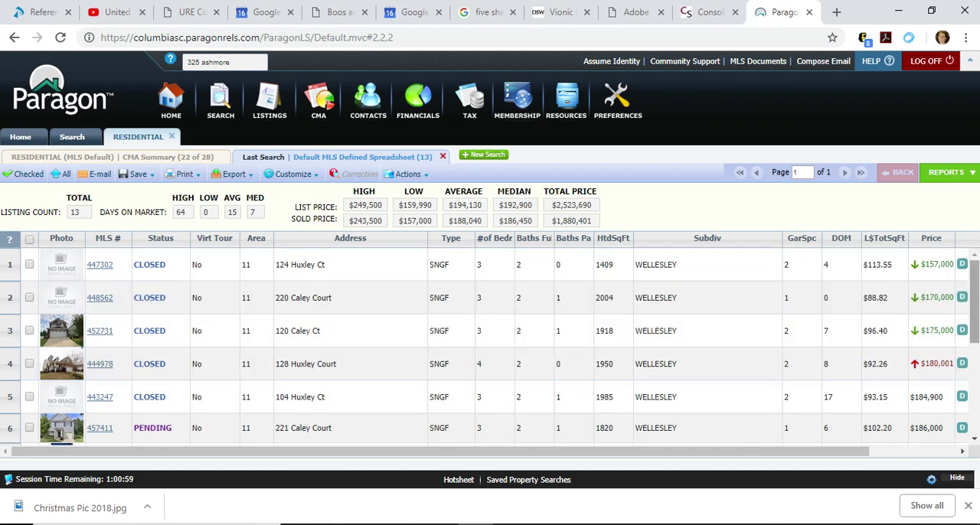
Check the listings found on the chosen streets, select all of them and show them in a CMA Summary.
scroll(490, 344, down, 3)
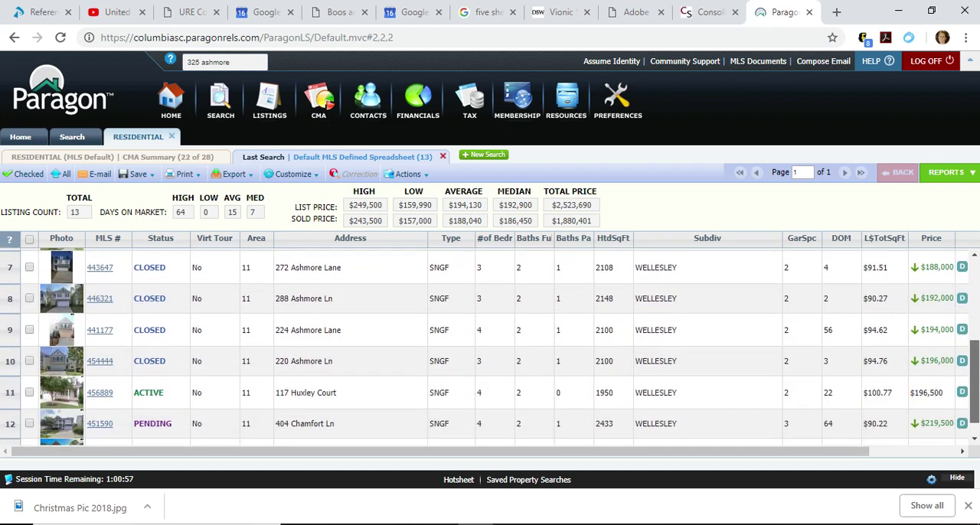
scroll(490, 345, down, 1)
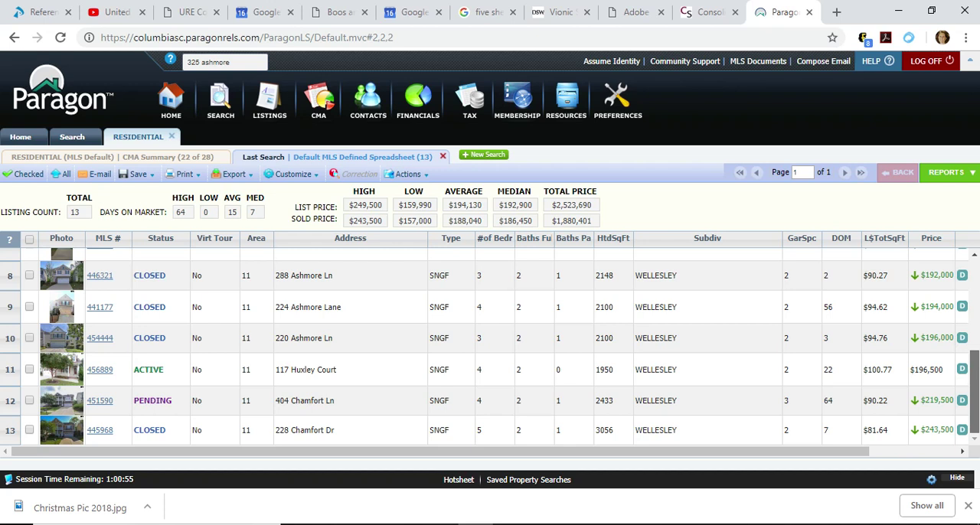
scroll(490, 344, up, 3)
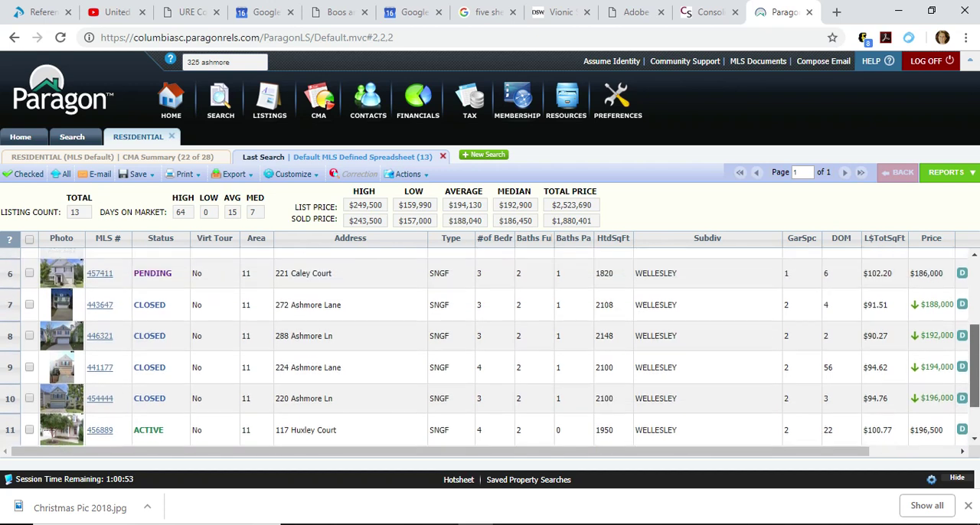
scroll(490, 344, up, 1)
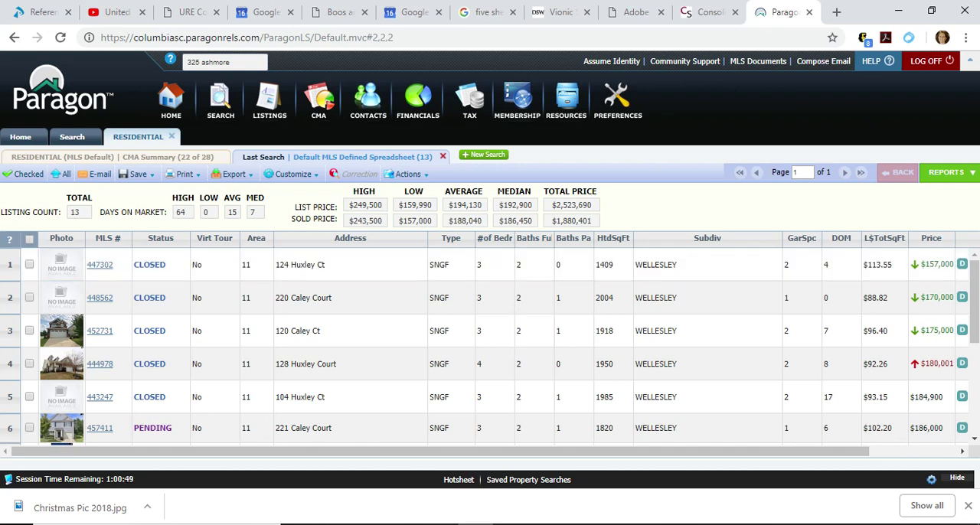
click(29, 238)
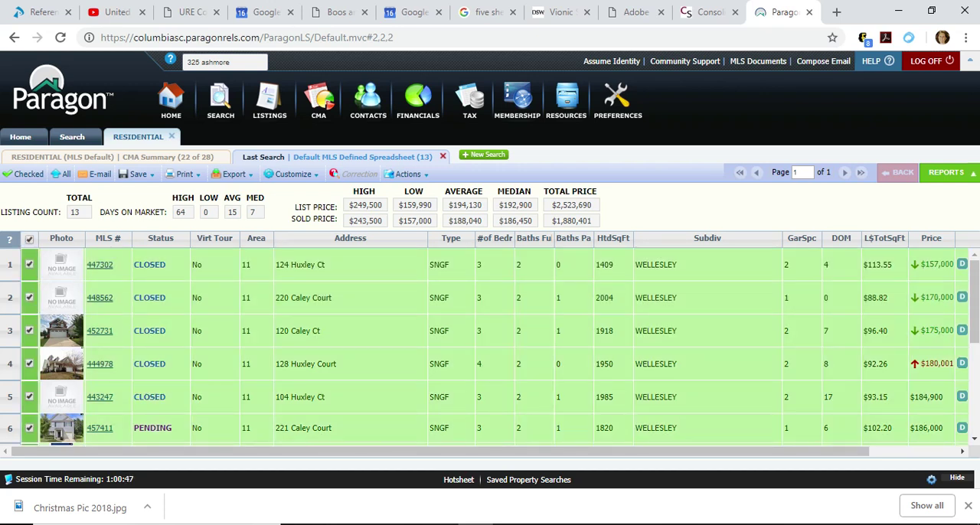
click(947, 173)
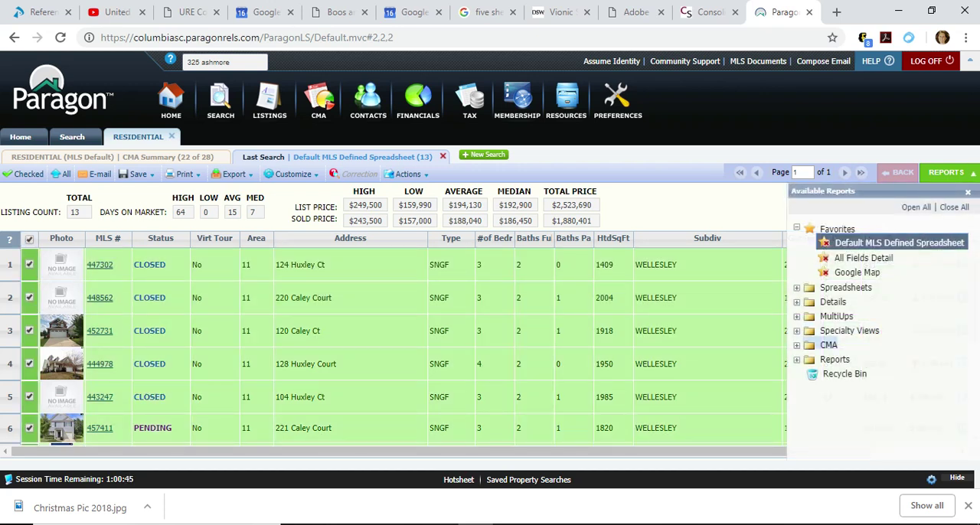
click(829, 345)
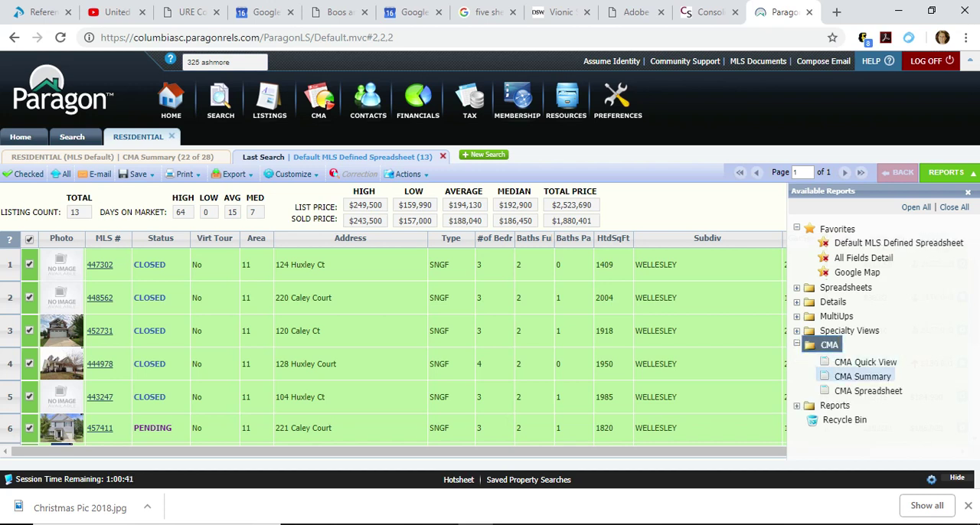
click(862, 376)
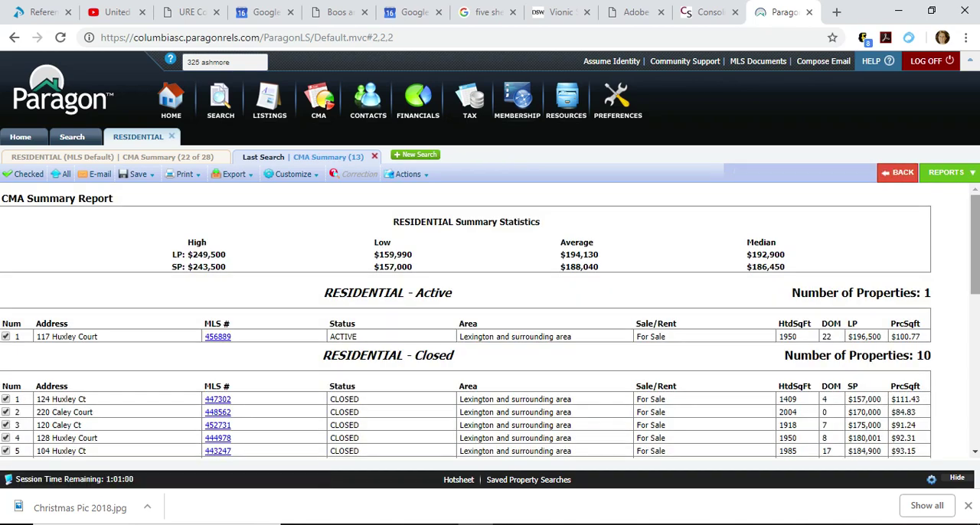
Limit the CMA Summary to checked listings, excluding the 1409 and 3056 sq ft closed homes, and review the closed-sale statistics.
scroll(490, 320, down, 2)
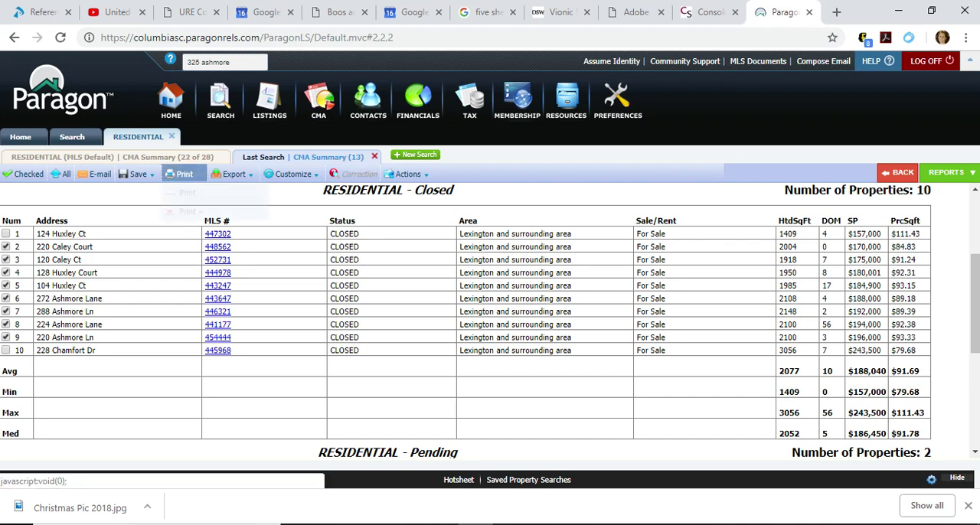
click(23, 174)
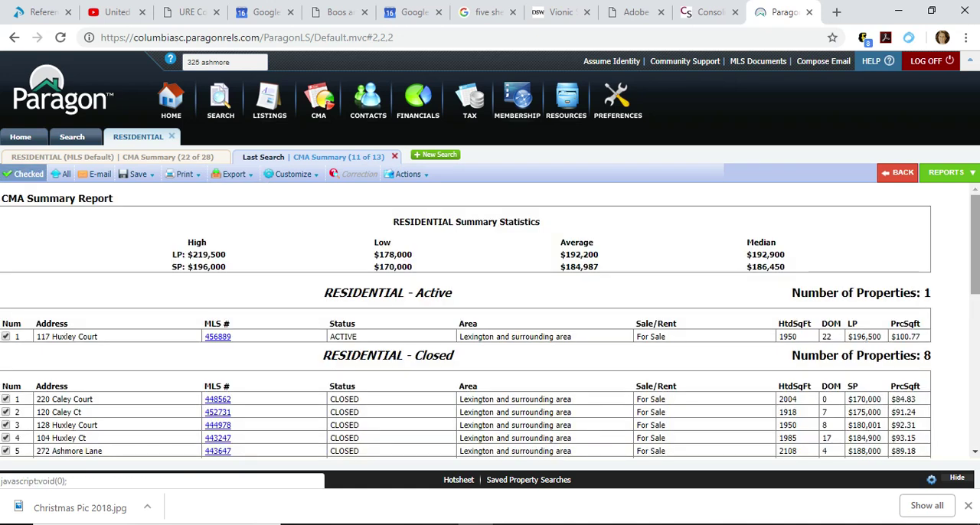
scroll(465, 319, down, 3)
scroll(465, 320, up, 2)
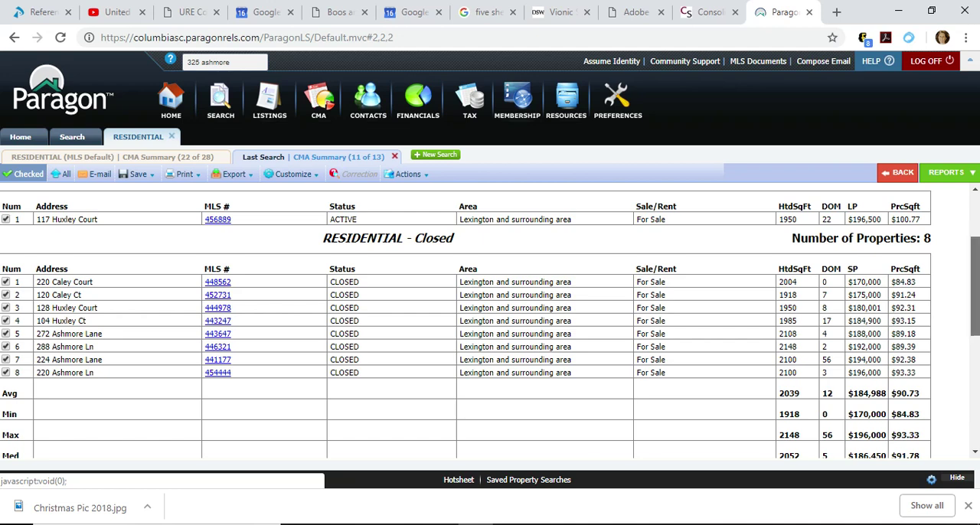
scroll(975, 306, down, 1)
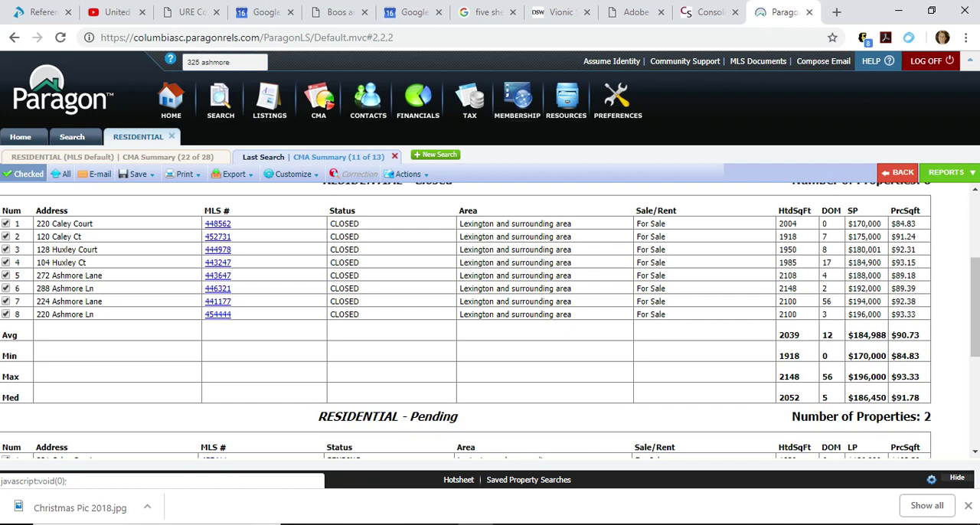
Examine the Print+ options for the CMA Summary, including listing selection, output type and available reports, and close them without printing.
click(183, 173)
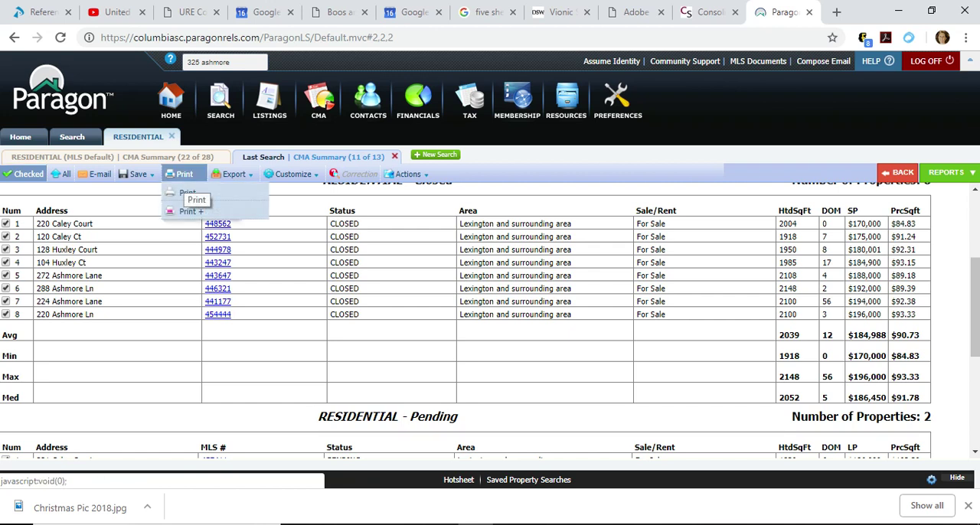
click(188, 211)
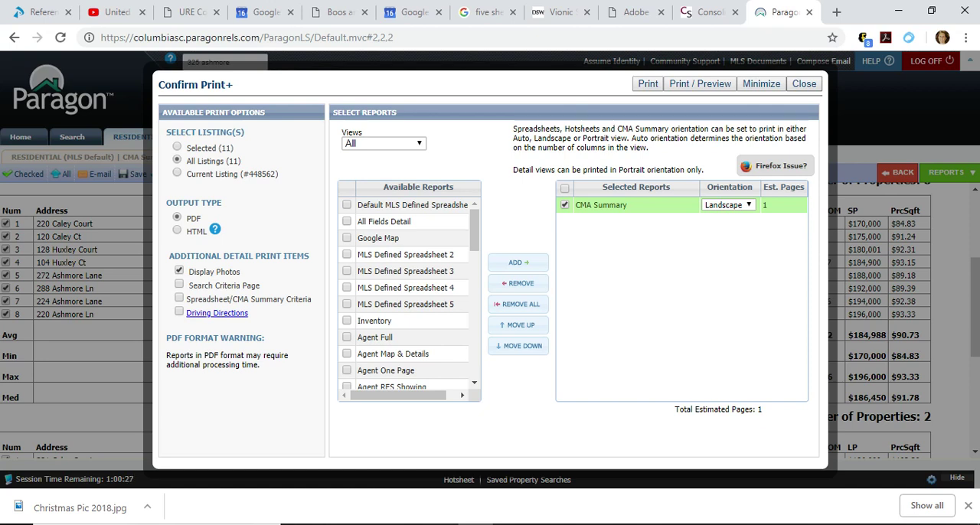
click(803, 83)
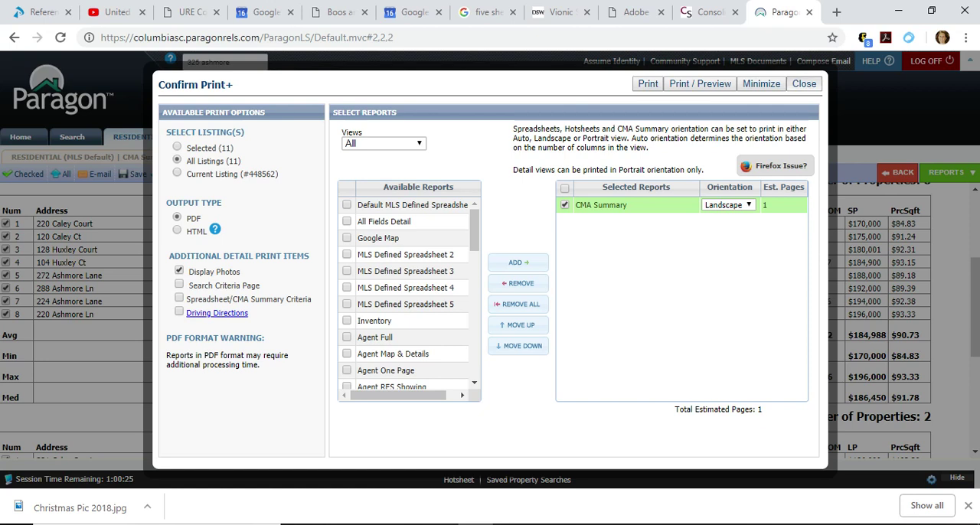